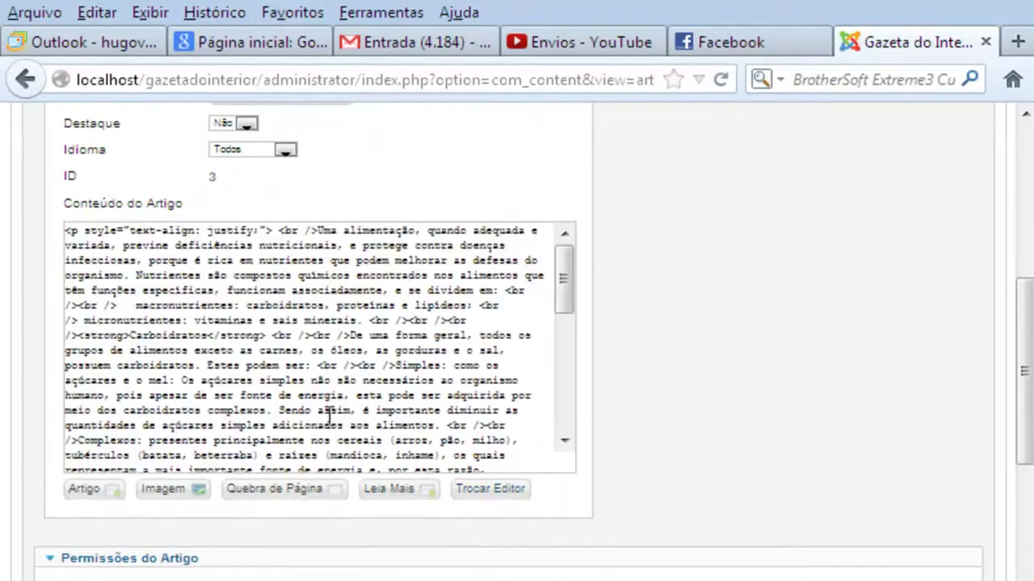
Step: Switch the article content from raw HTML back to the visual editor
left_click_drag(570, 284, 578, 242)
left_click(486, 492)
scroll(247, 368, "up", 15)
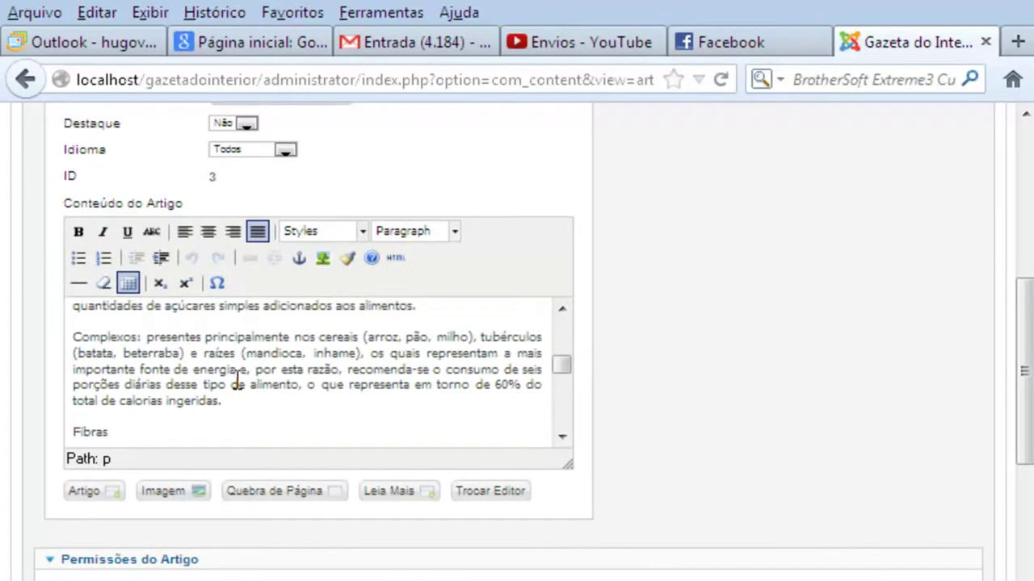
scroll(279, 361, "up", 5)
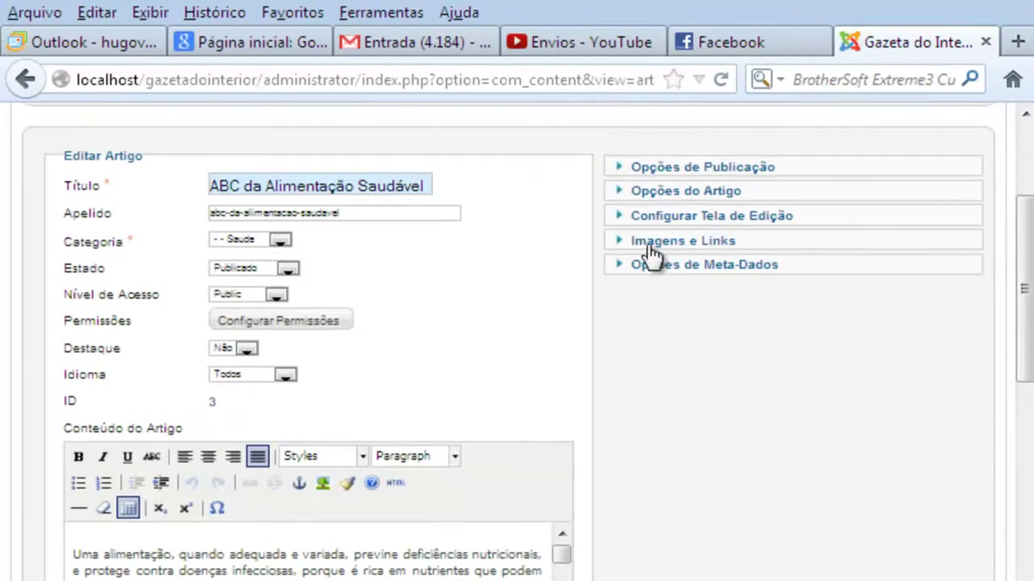
Step: Expand Opções de Publicação, choose the Super Users account as the article's author, and return to the edit form from the error page
left_click(620, 170)
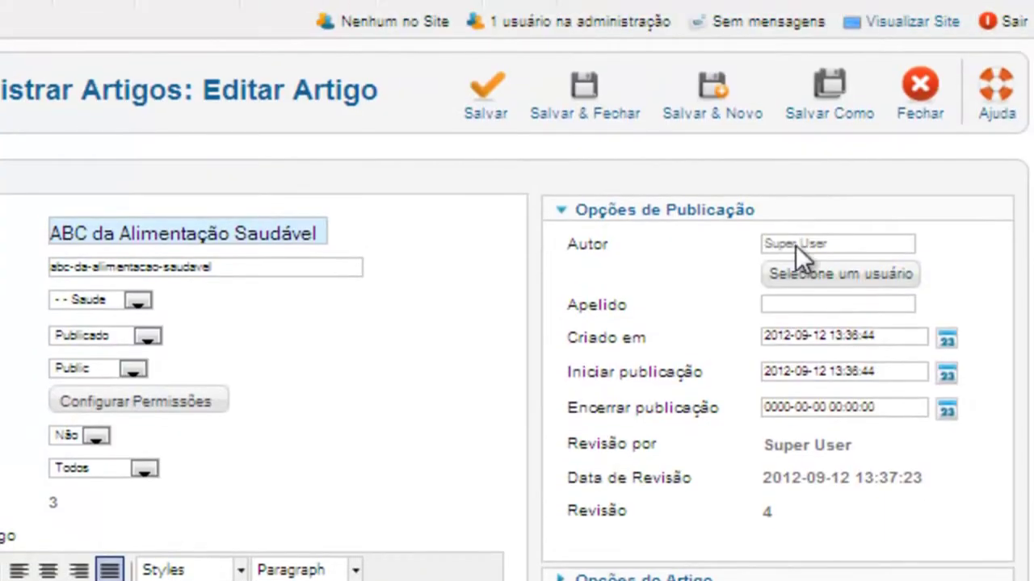
left_click(821, 275)
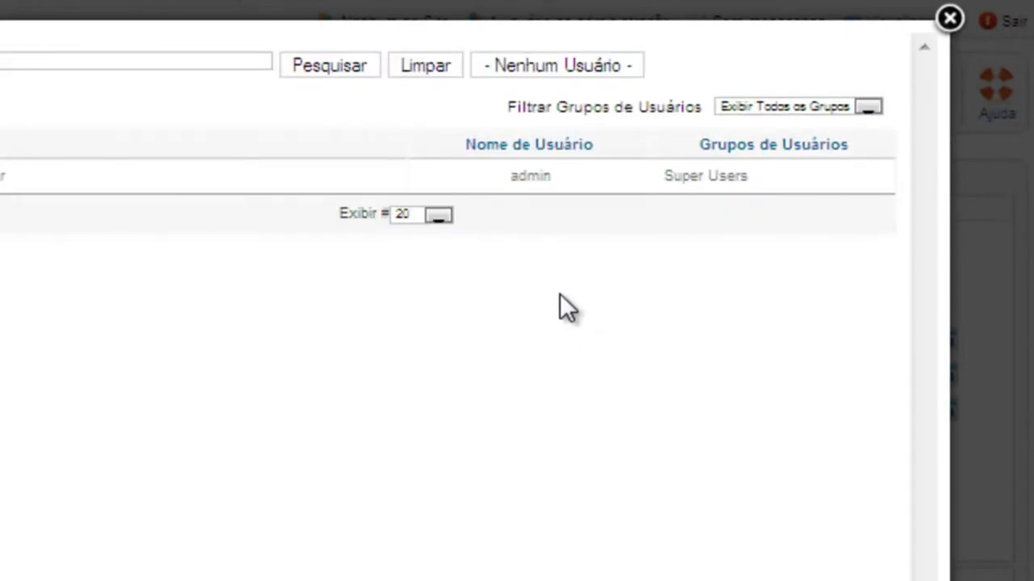
left_click(3, 179)
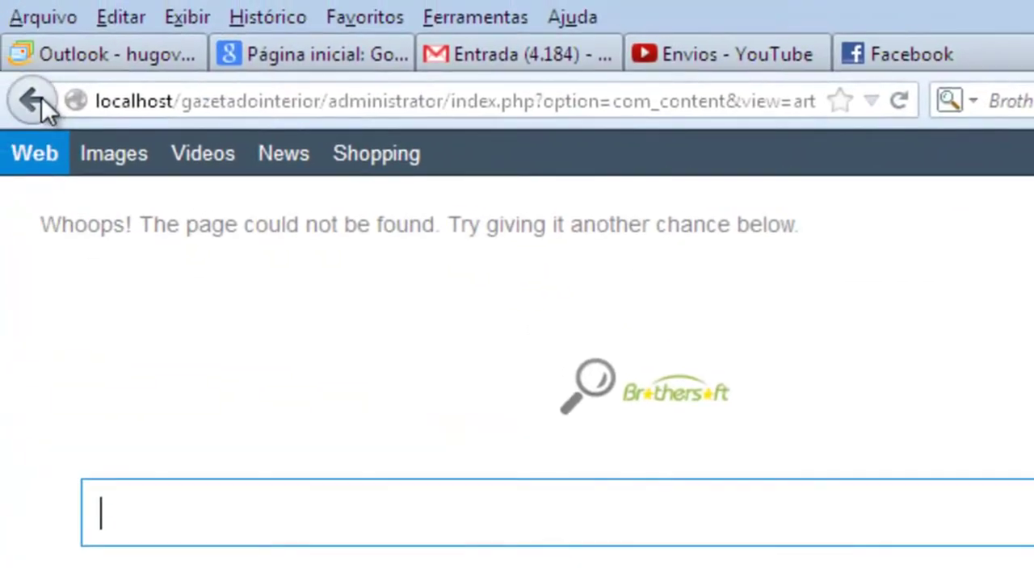
left_click(36, 98)
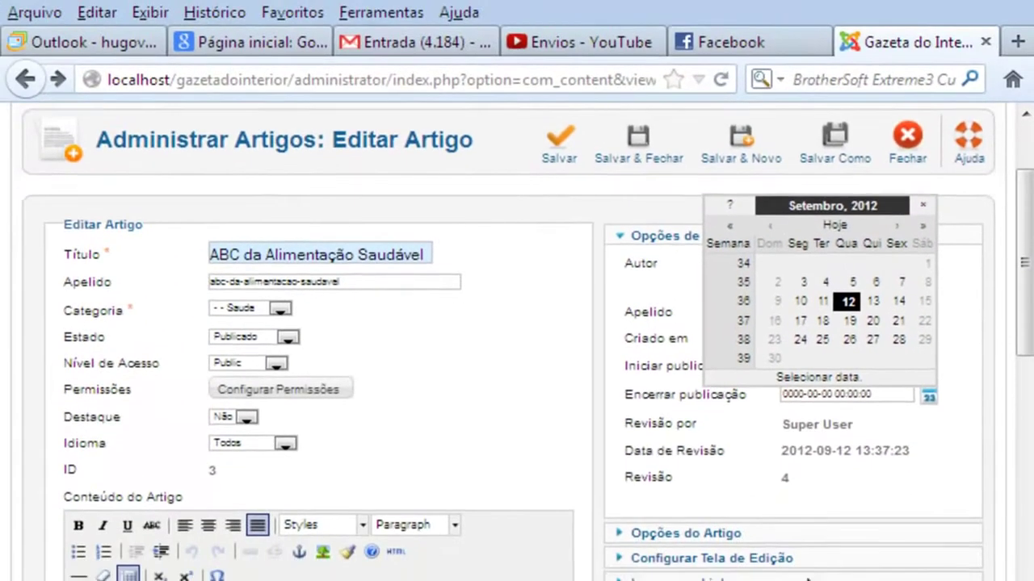
Step: In Opções do Artigo, set Exibir Avaliação to Exibir, and save and close the article
scroll(671, 517, "down", 3)
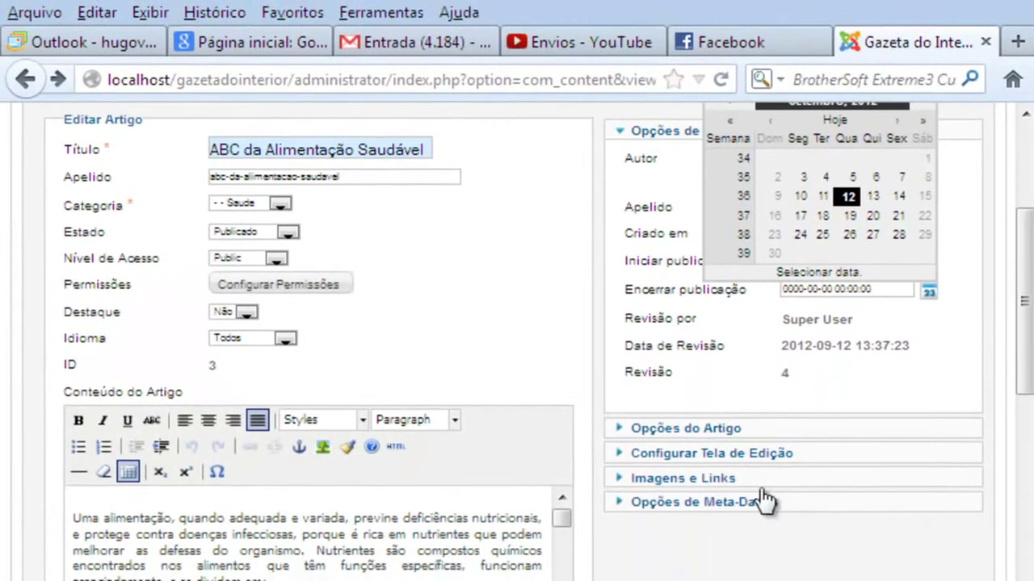
left_click(618, 432)
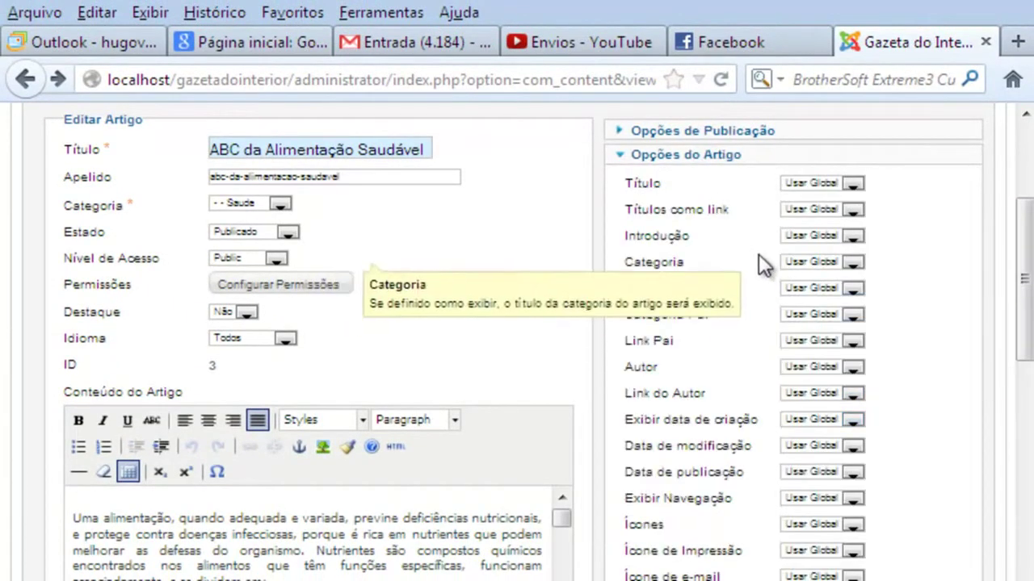
mouse_move(681, 213)
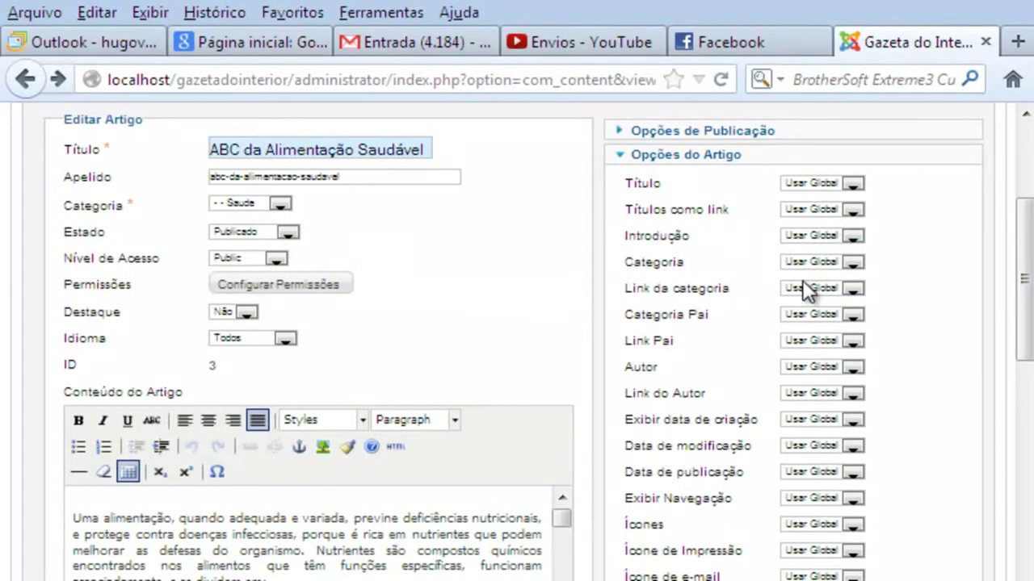
mouse_move(764, 303)
scroll(868, 552, "down", 3)
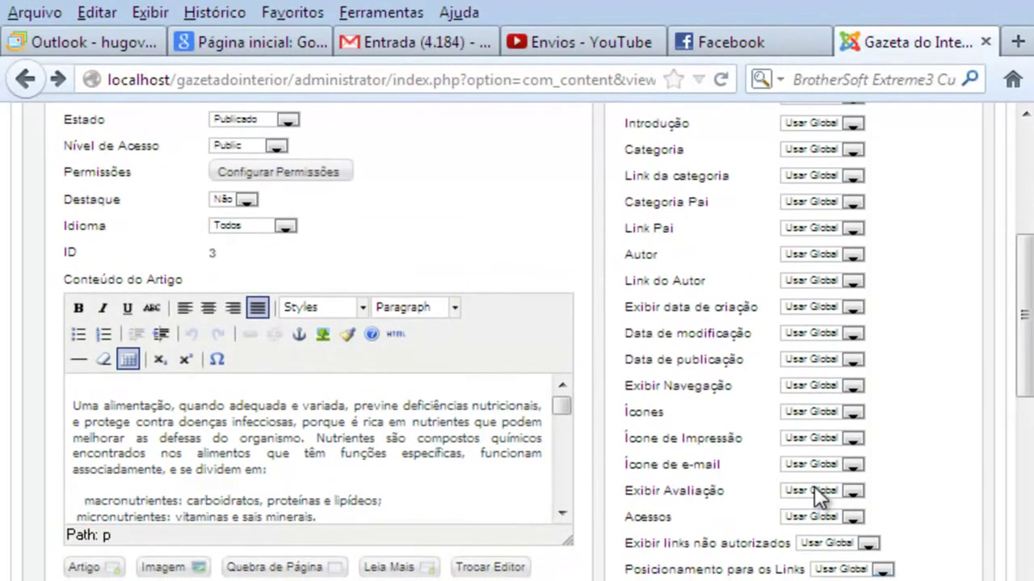
left_click(850, 493)
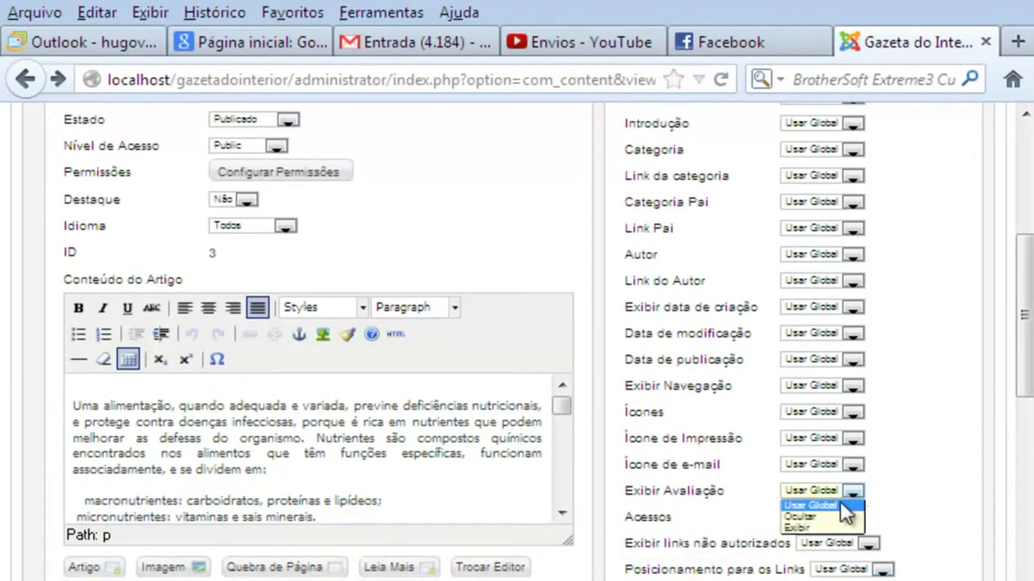
left_click(829, 527)
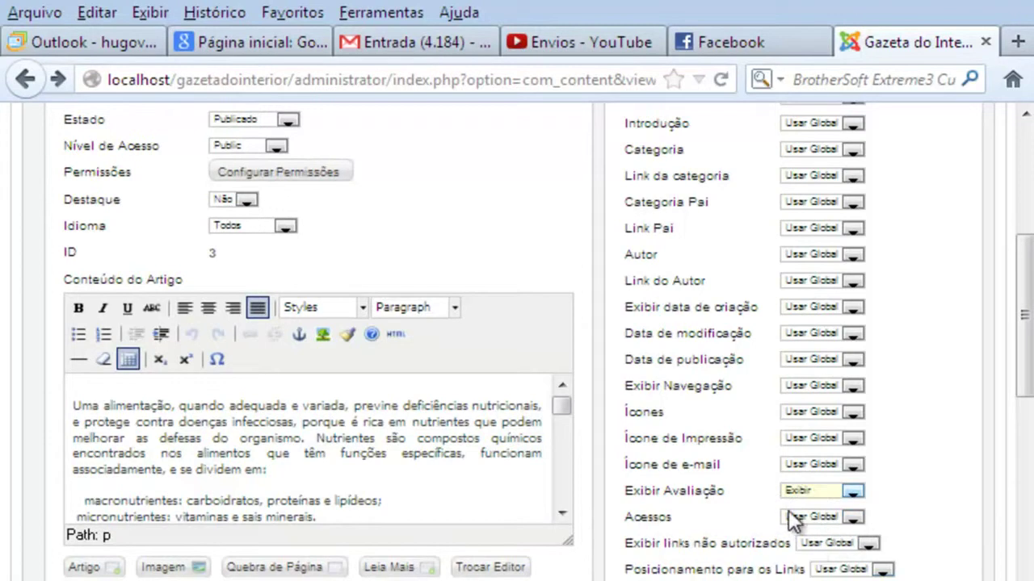
scroll(856, 453, "up", 3)
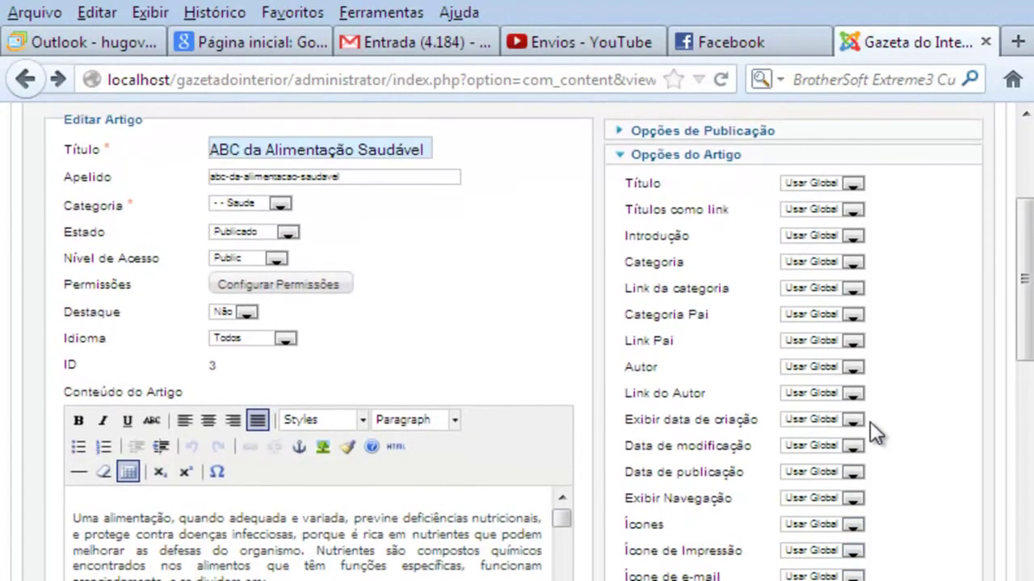
scroll(863, 413, "up", 5)
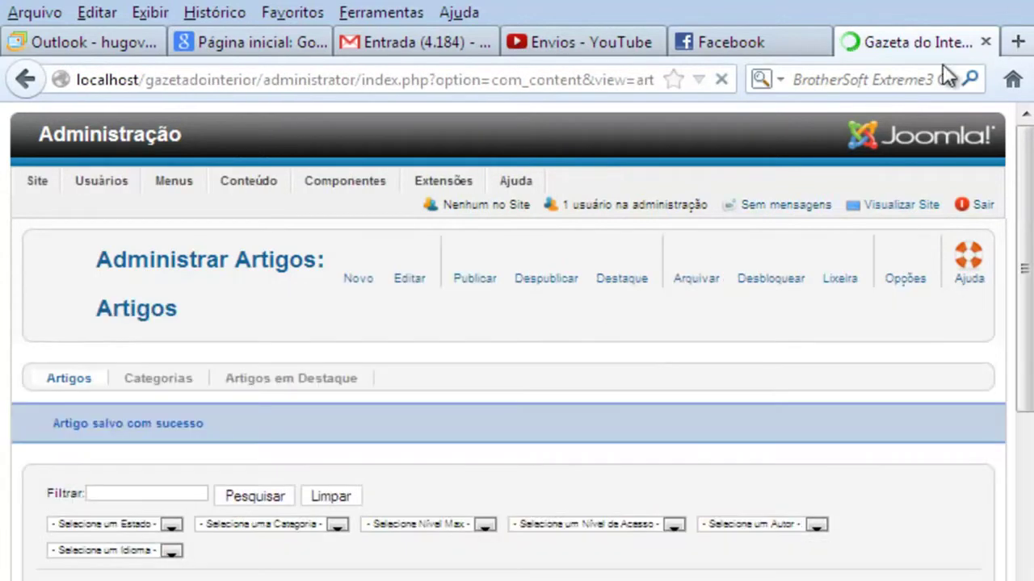
Step: Open the site's front end at localhost/gazetadointerior in a new browser tab
left_click(1016, 42)
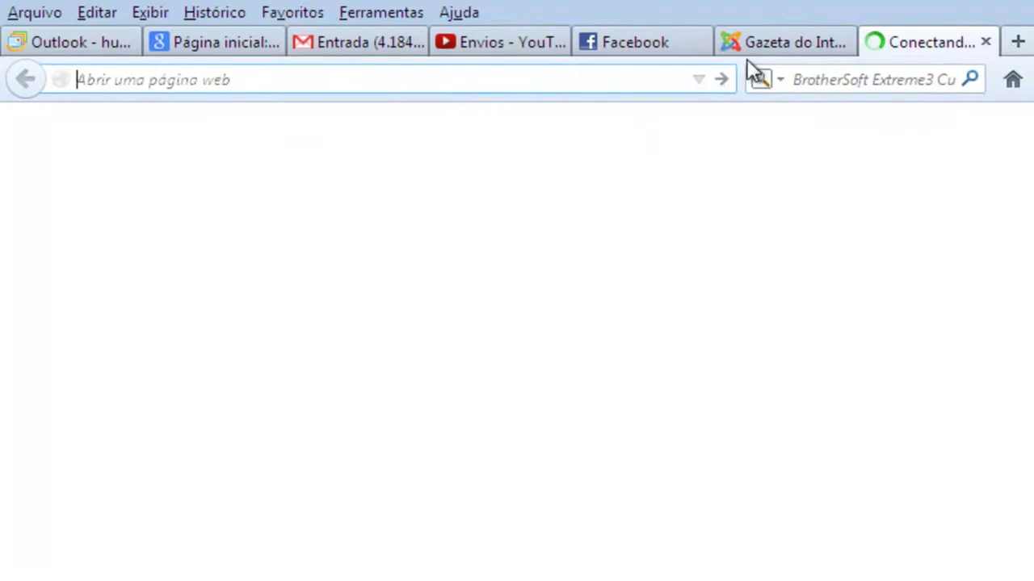
type("hg")
left_click(360, 79)
type("gaz")
left_click(288, 121)
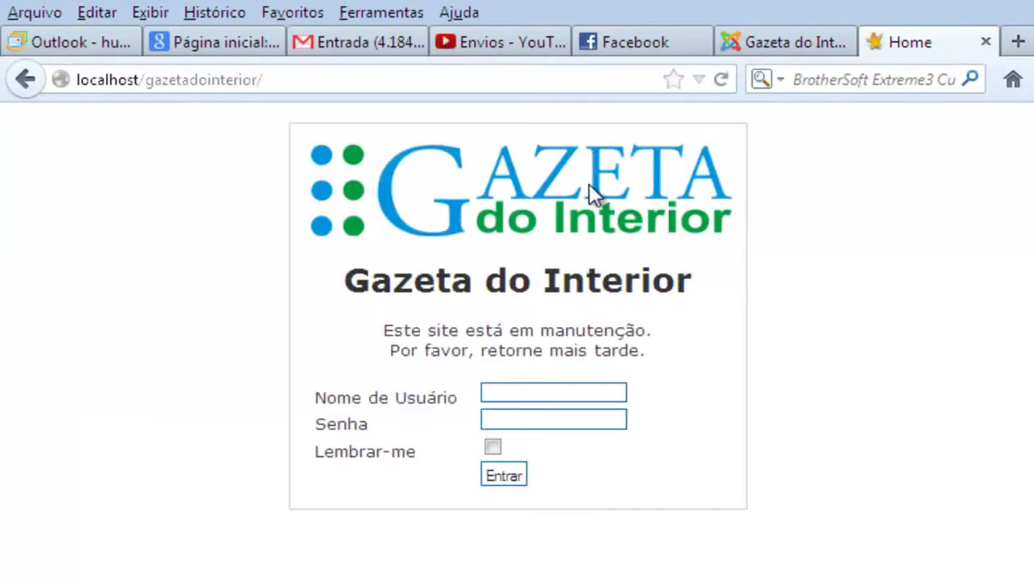
Step: Log in to the offline site with the administrator's user name and password
left_click(563, 395)
left_click(538, 438)
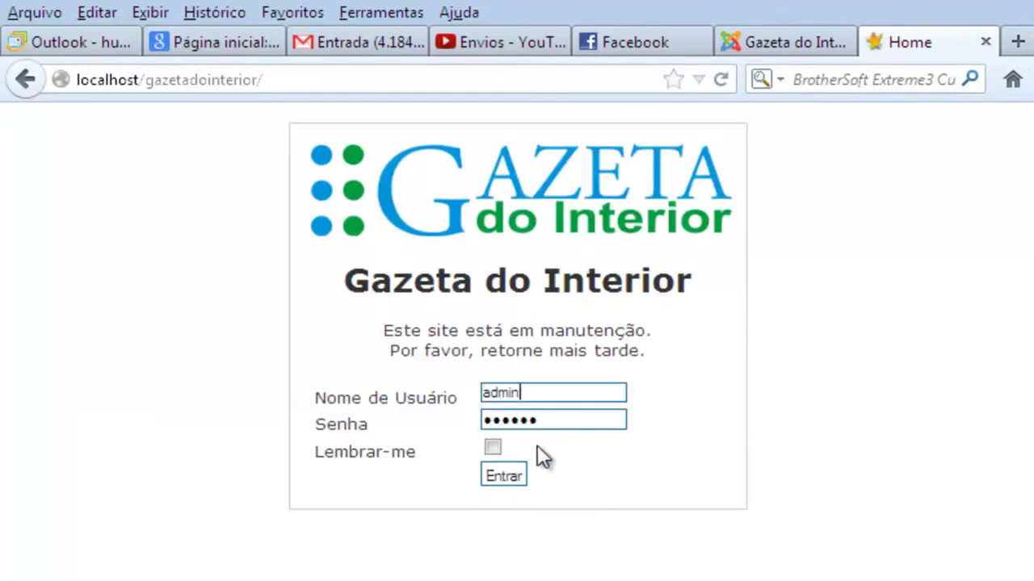
left_click(503, 477)
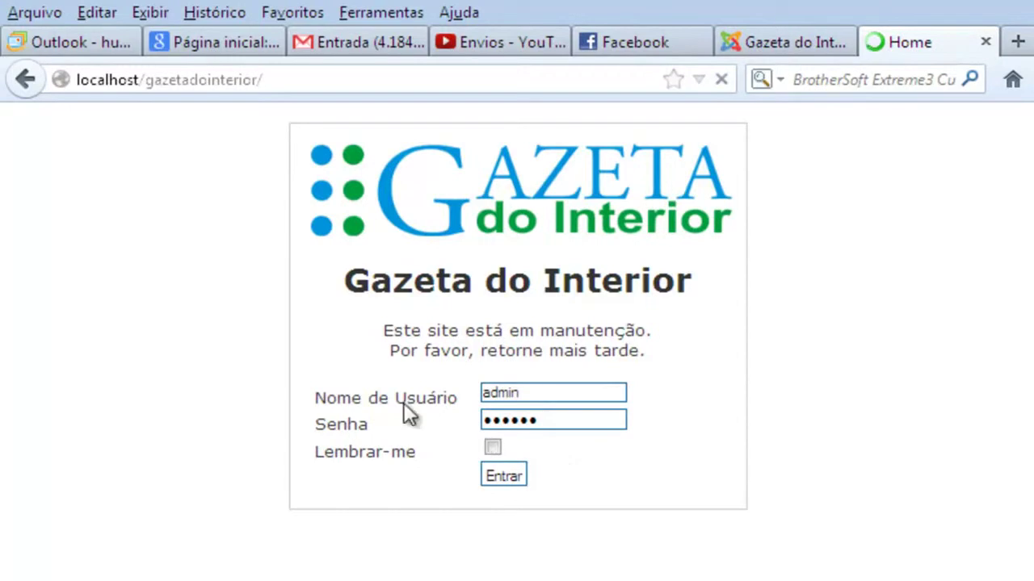
Step: Open the Notíciass page from the site's Main Menu
scroll(122, 450, "down", 5)
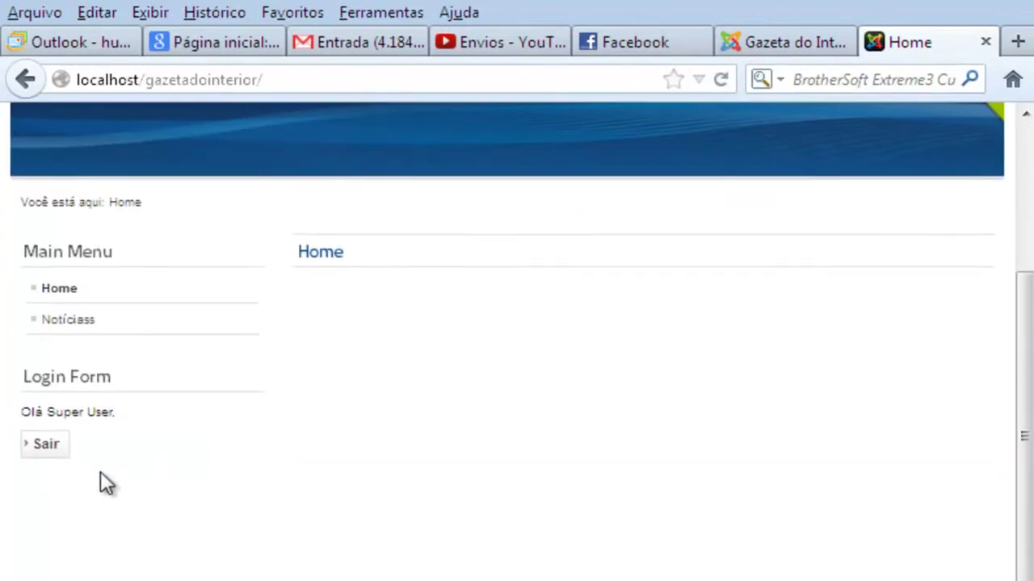
scroll(68, 360, "up", 3)
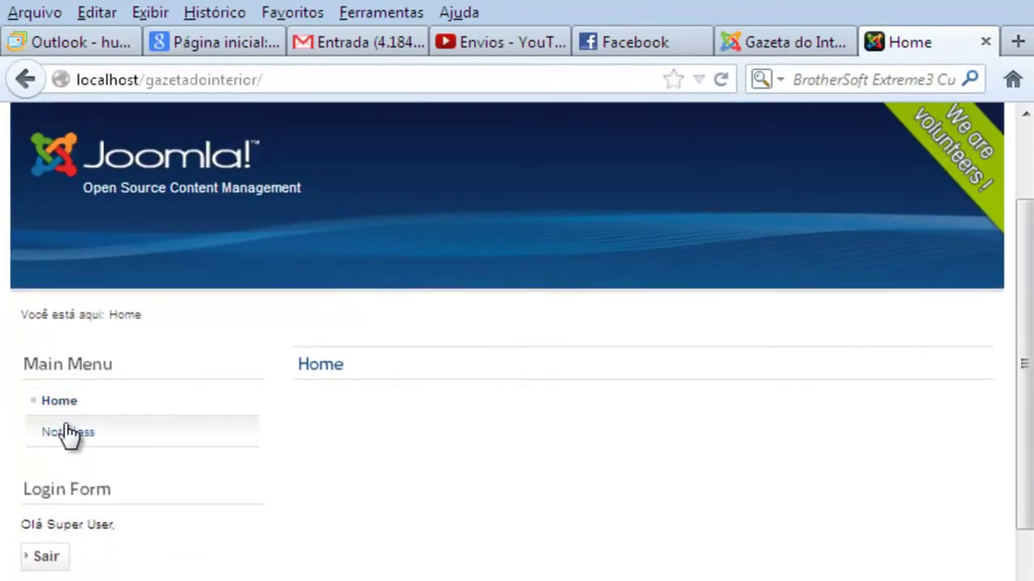
left_click(69, 434)
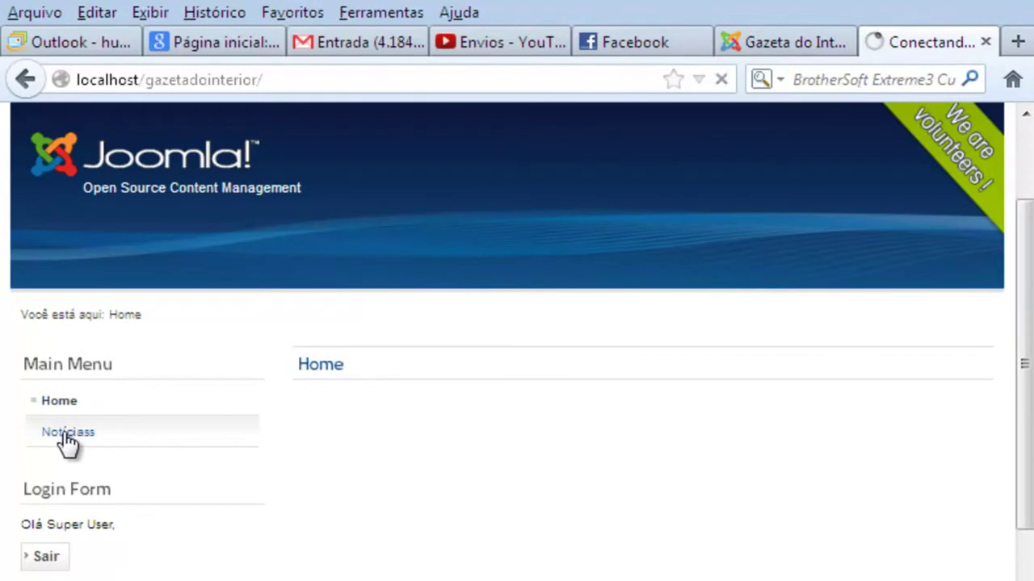
scroll(396, 563, "down", 3)
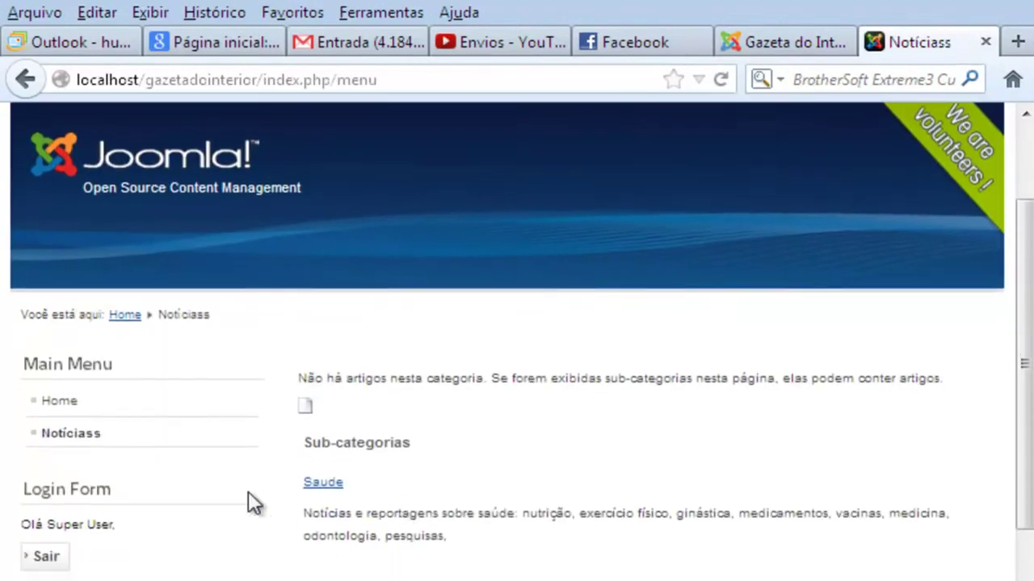
Step: Open the Saude subcategory on the Notíciass page
double_click(322, 485)
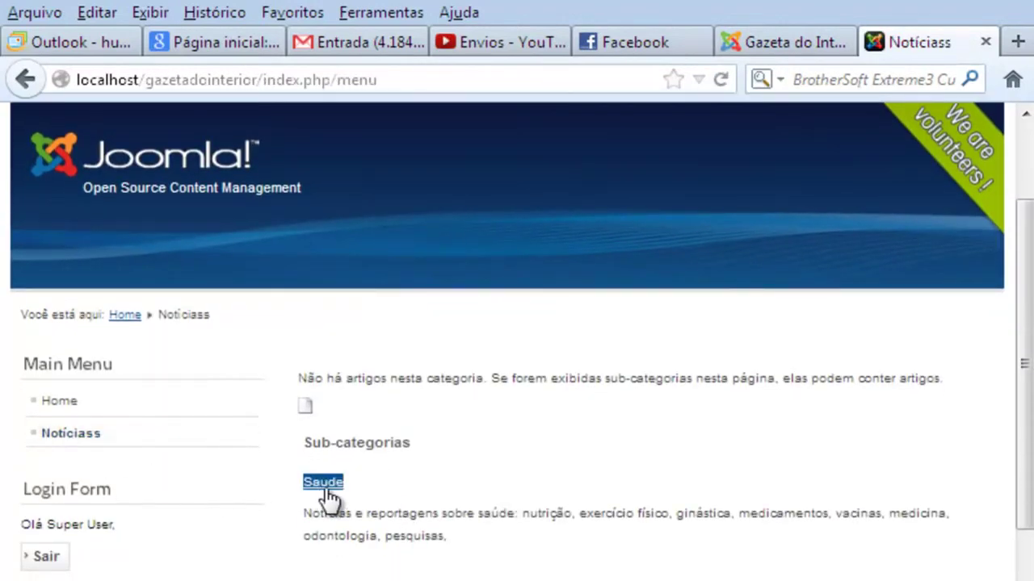
left_click(348, 471)
double_click(338, 483)
left_click(331, 493)
double_click(325, 484)
left_click(322, 489)
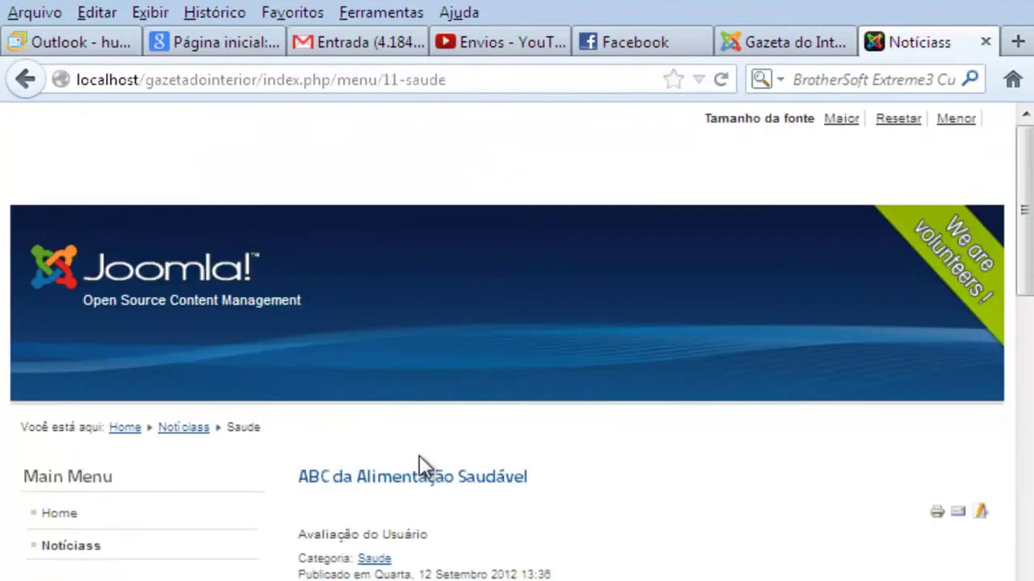
Step: Examine the published article's heading details and body text on the Saude page
scroll(419, 455, "down", 5)
triple_click(396, 267)
left_click(392, 261)
scroll(402, 413, "down", 15)
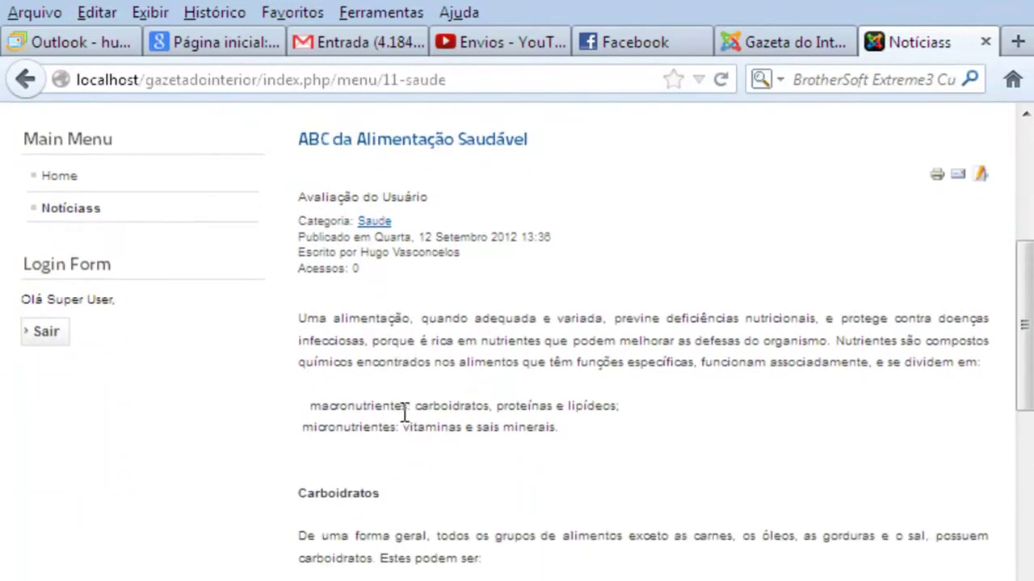
scroll(402, 414, "up", 8)
scroll(402, 416, "up", 10)
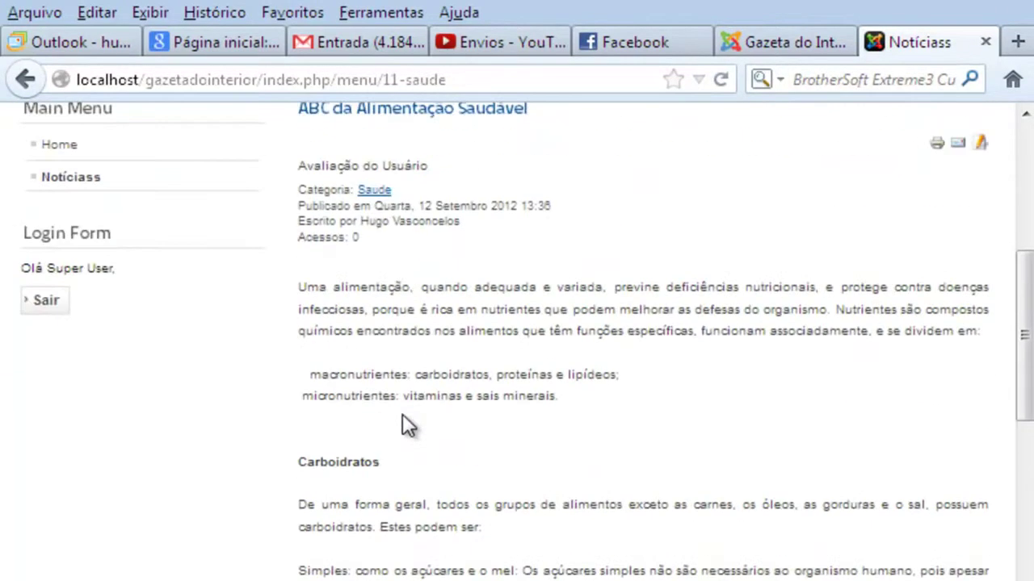
double_click(384, 418)
left_click(390, 457)
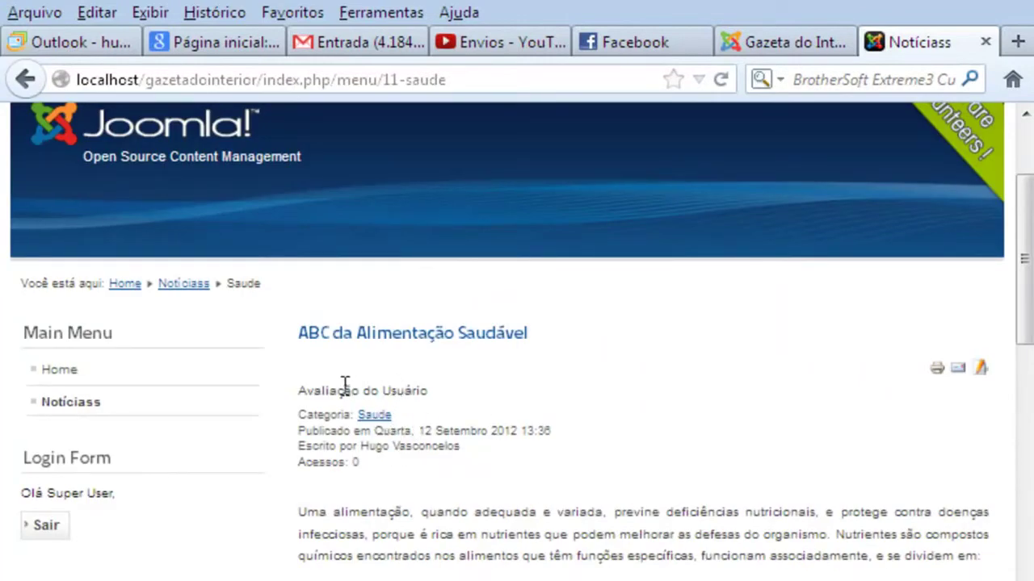
Step: Highlight the Avaliação do Usuário line and check the article page for rating controls
left_click_drag(299, 391, 450, 398)
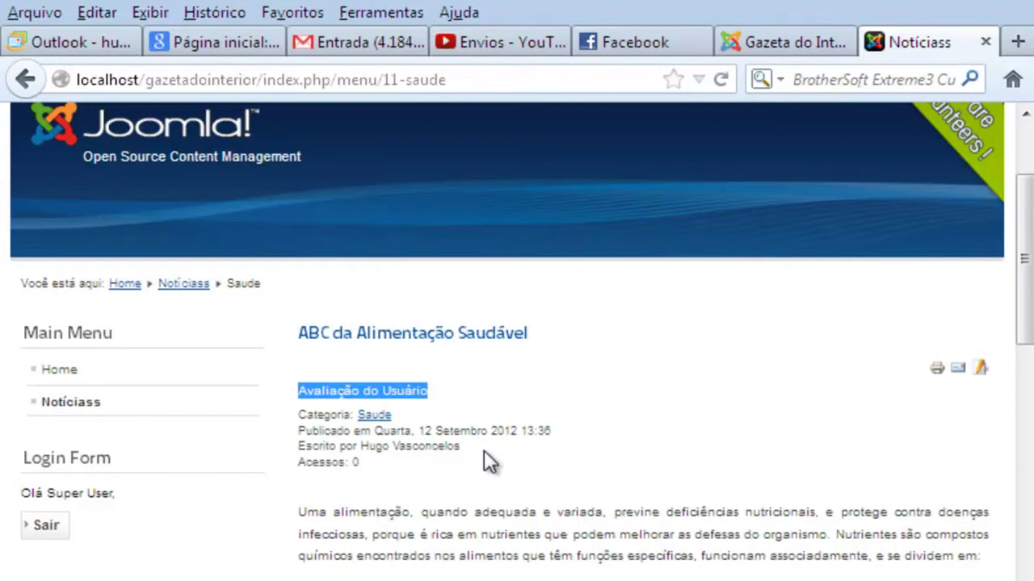
scroll(482, 445, "down", 3)
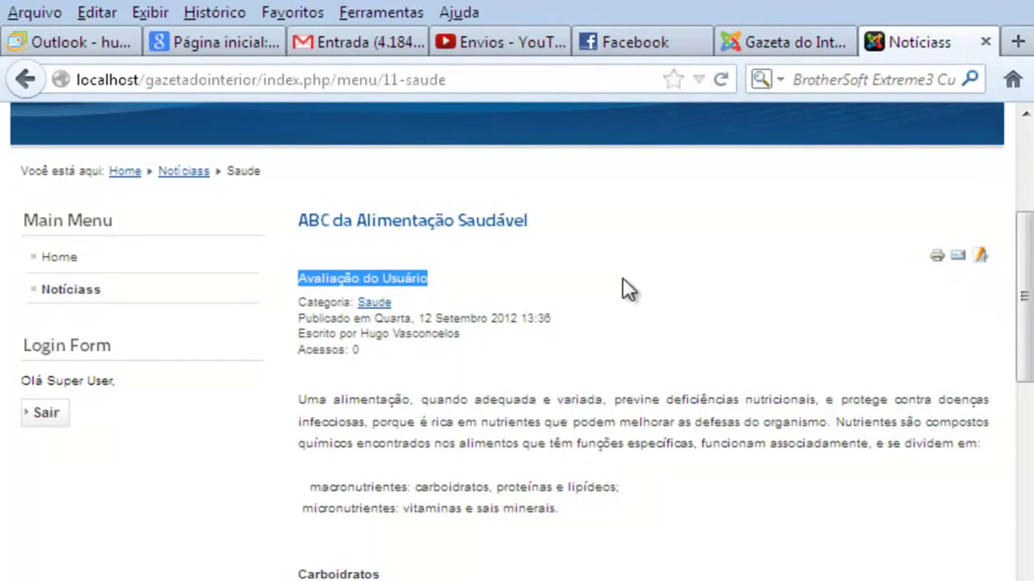
scroll(326, 376, "up", 3)
scroll(500, 450, "down", 15)
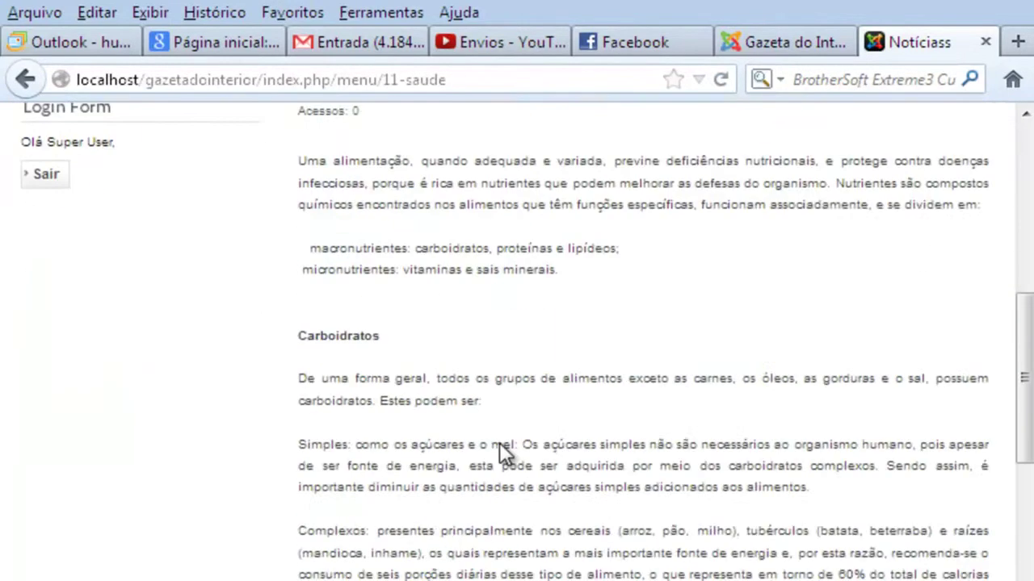
scroll(500, 444, "up", 15)
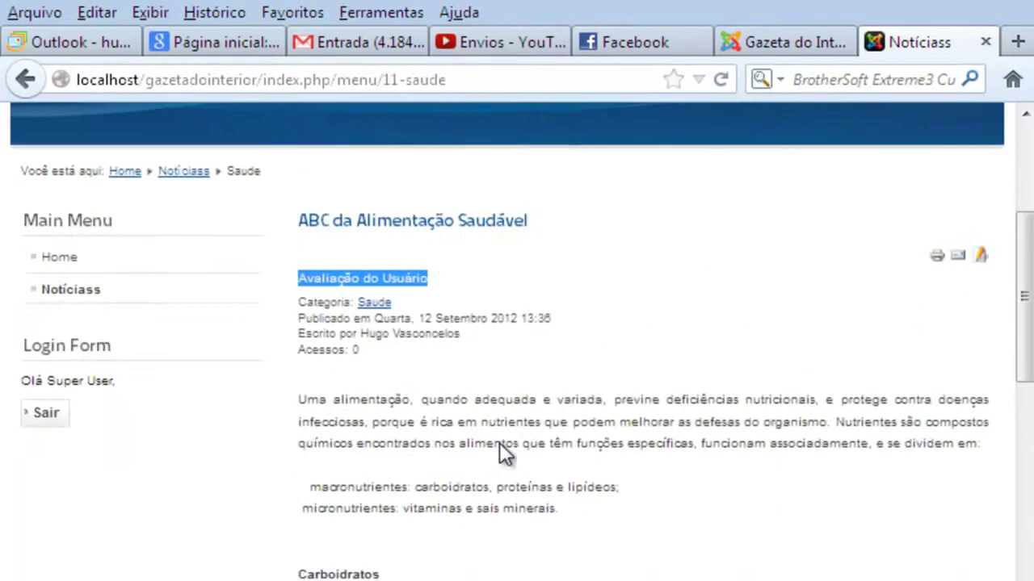
scroll(499, 444, "down", 4)
scroll(500, 443, "up", 4)
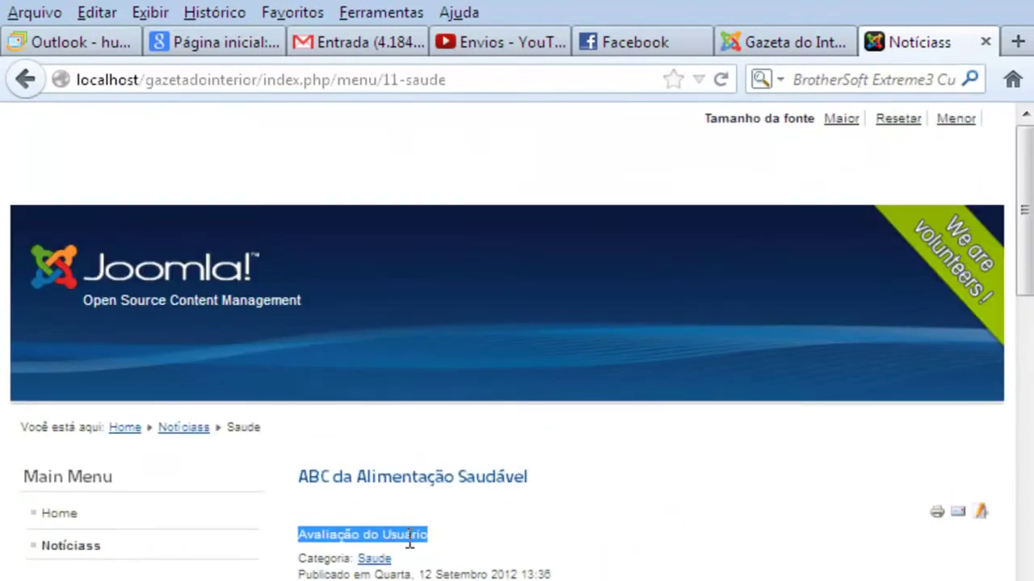
scroll(417, 531, "down", 14)
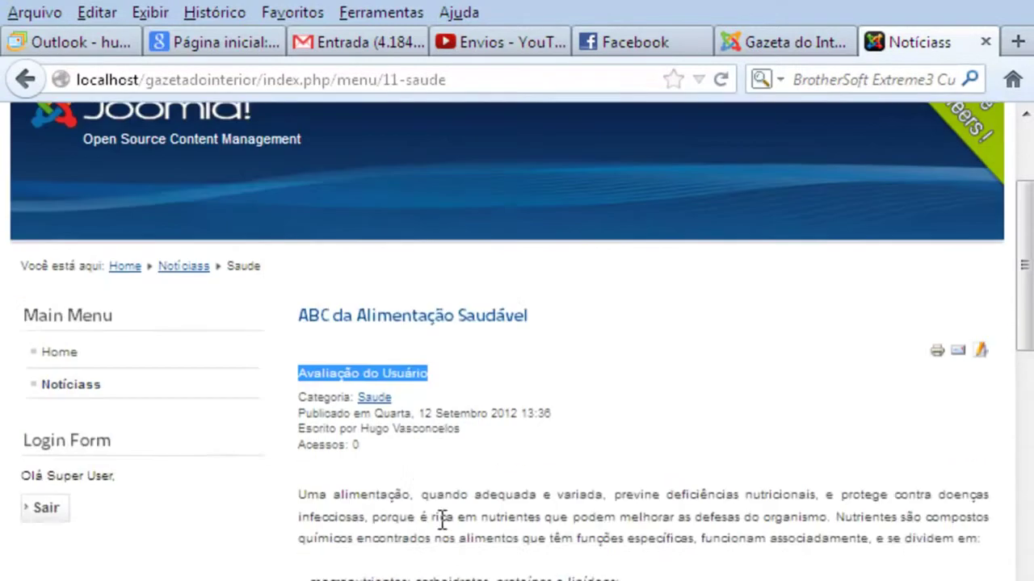
scroll(448, 492, "up", 15)
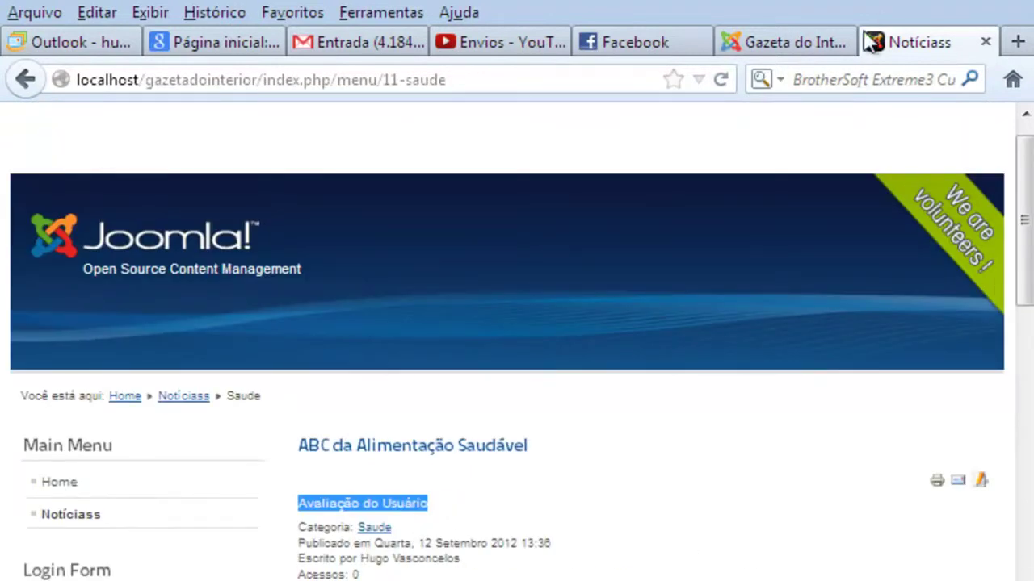
Step: Create a new article in the Joomla administration and title it "Coma bem"
left_click(812, 42)
scroll(561, 413, "down", 3)
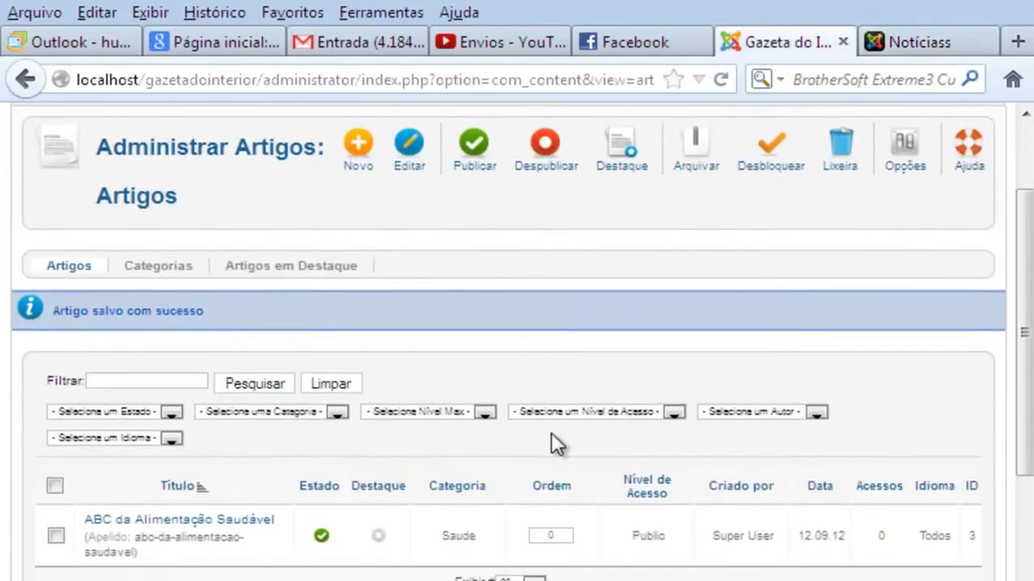
left_click(354, 157)
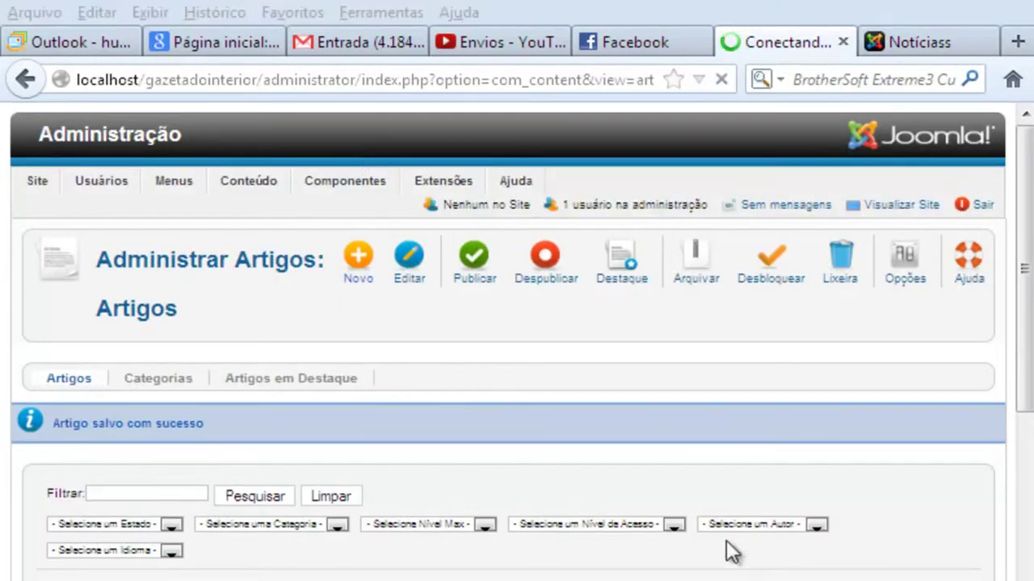
type("Coma b")
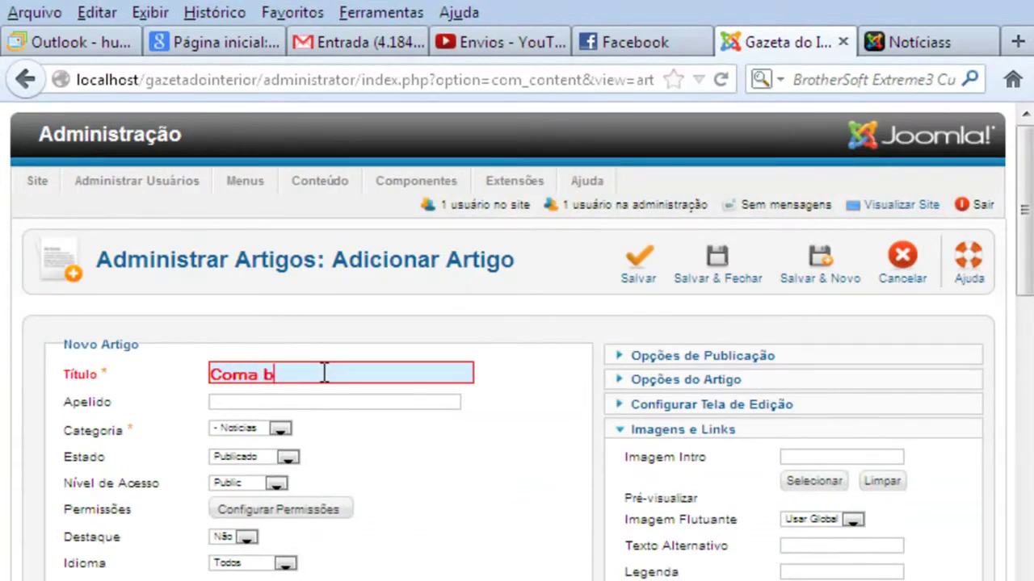
left_click(339, 404)
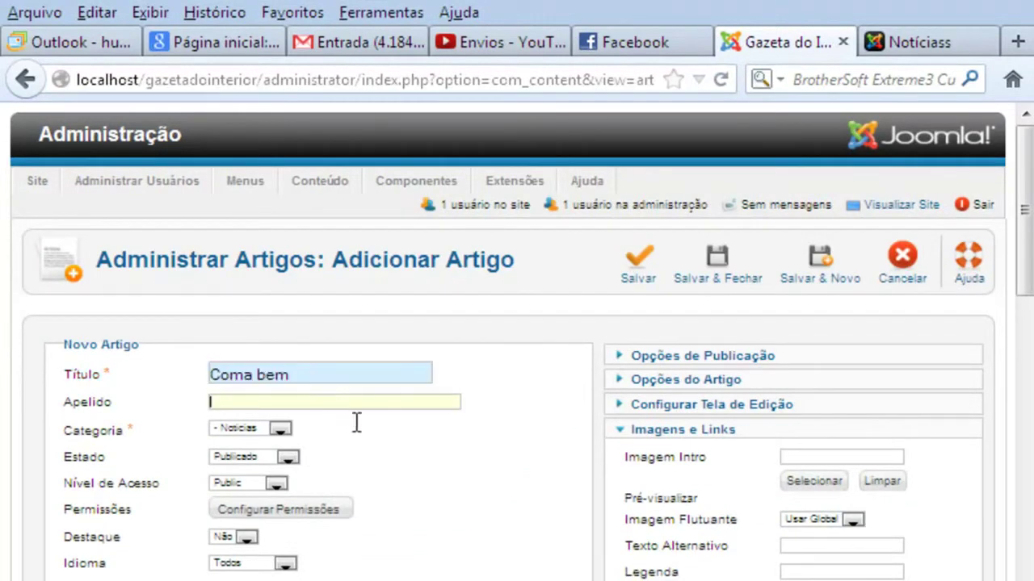
Step: Paste the copied ABC da Alimentação Saudável text file contents into the Coma bem article's body and save the article
scroll(361, 427, "down", 3)
scroll(362, 427, "down", 3)
left_click(330, 495)
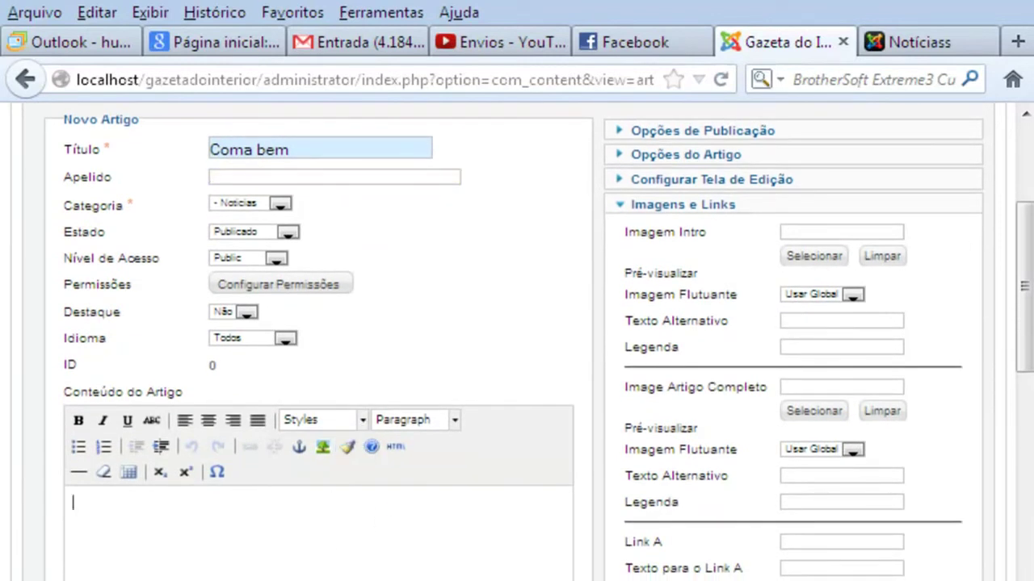
left_click(415, 575)
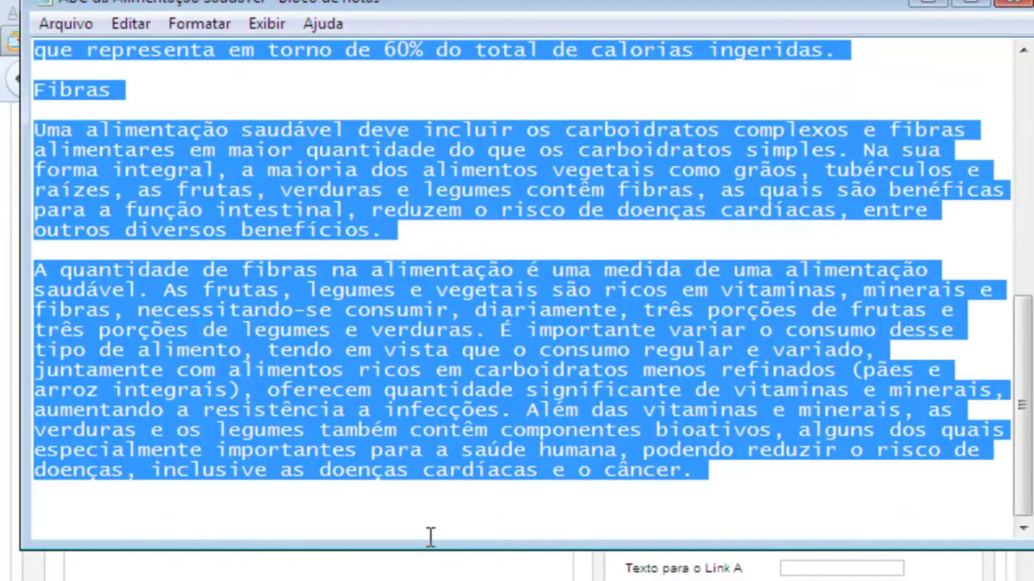
left_click(937, 7)
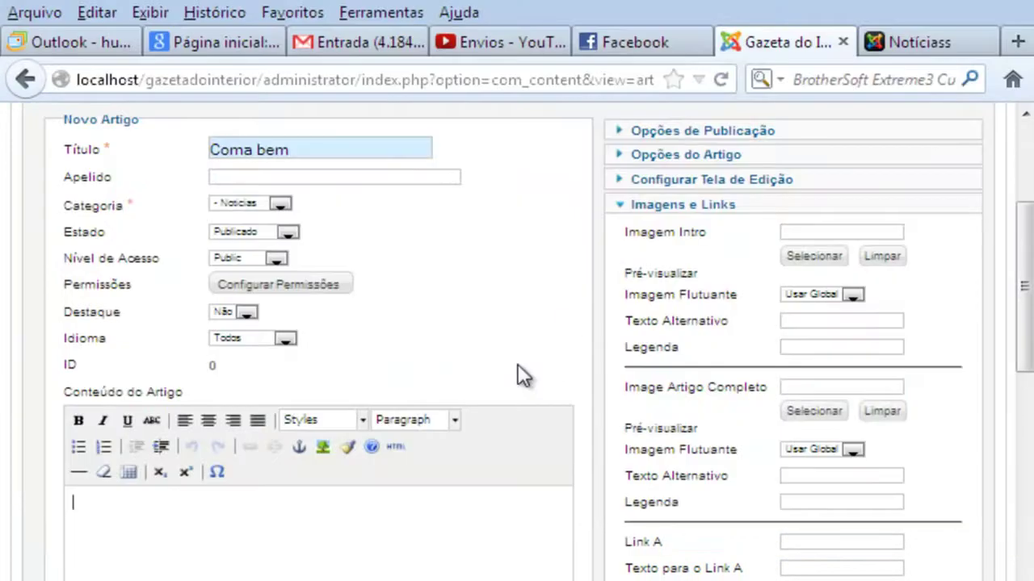
key("ctrl+v")
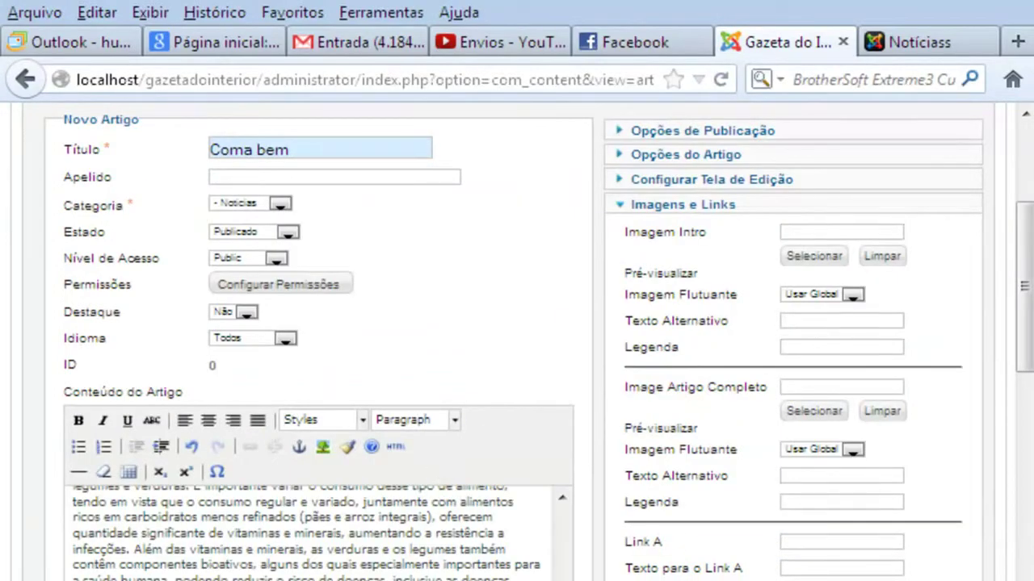
scroll(598, 403, "up", 5)
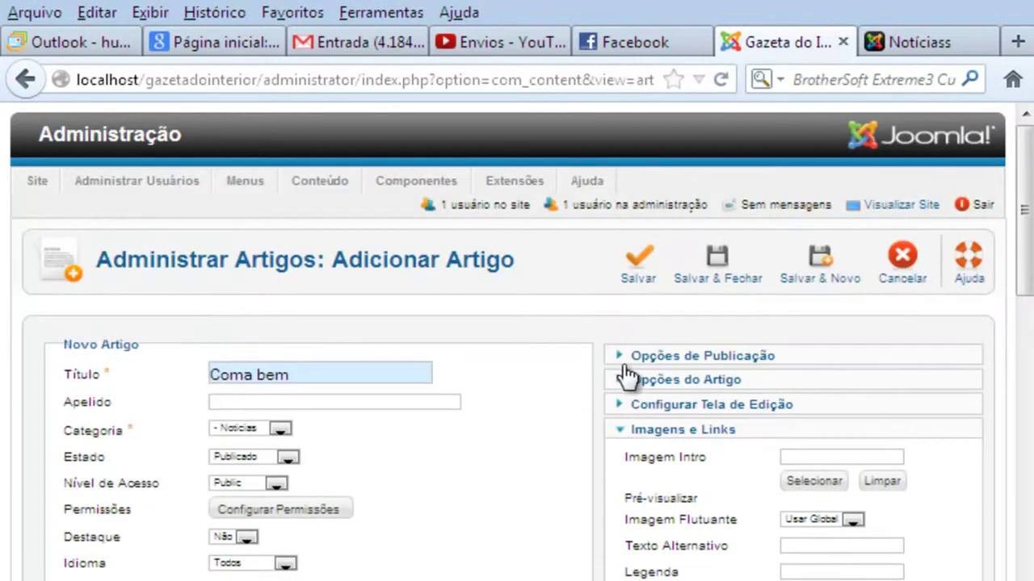
left_click(638, 265)
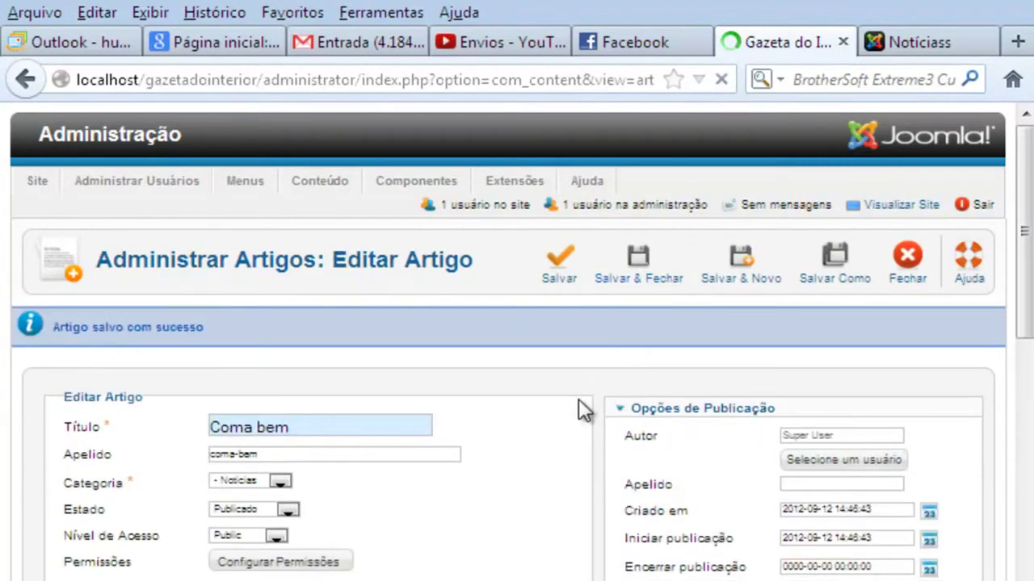
Step: Set the Coma bem article's category to Saude, then save and close it
scroll(275, 499, "down", 1)
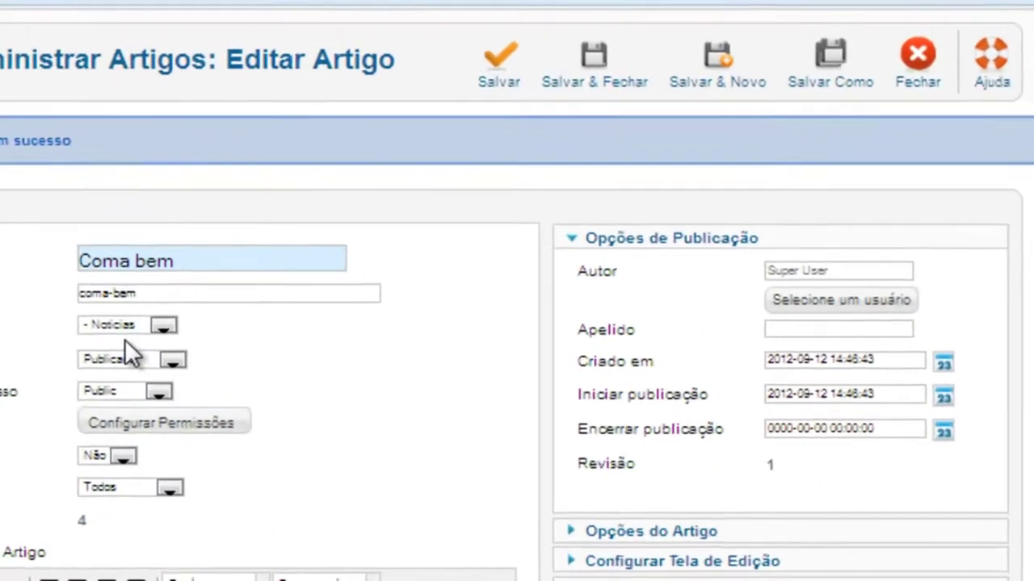
left_click(218, 364)
left_click(223, 412)
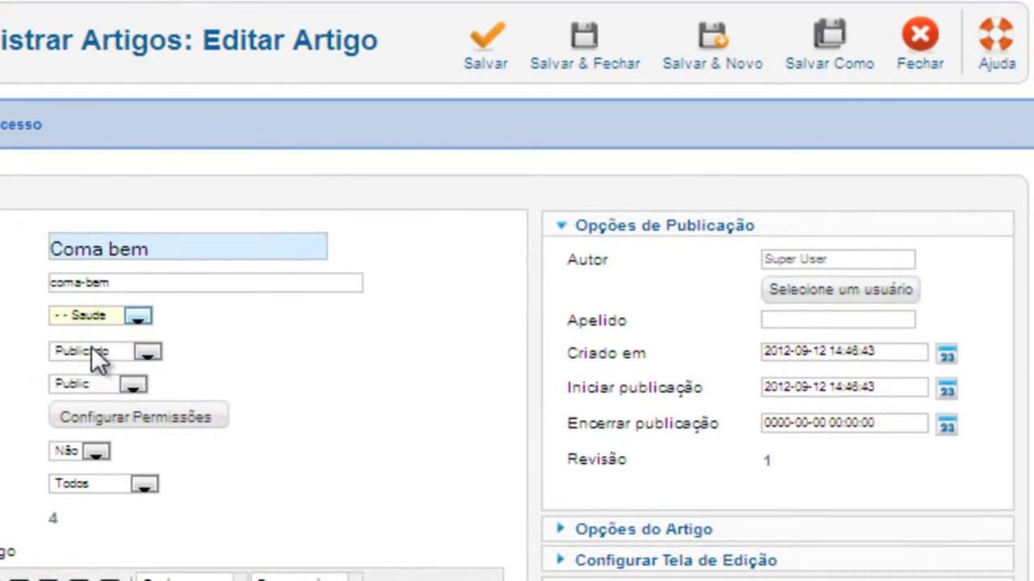
left_click(491, 57)
scroll(480, 86, "up", 2)
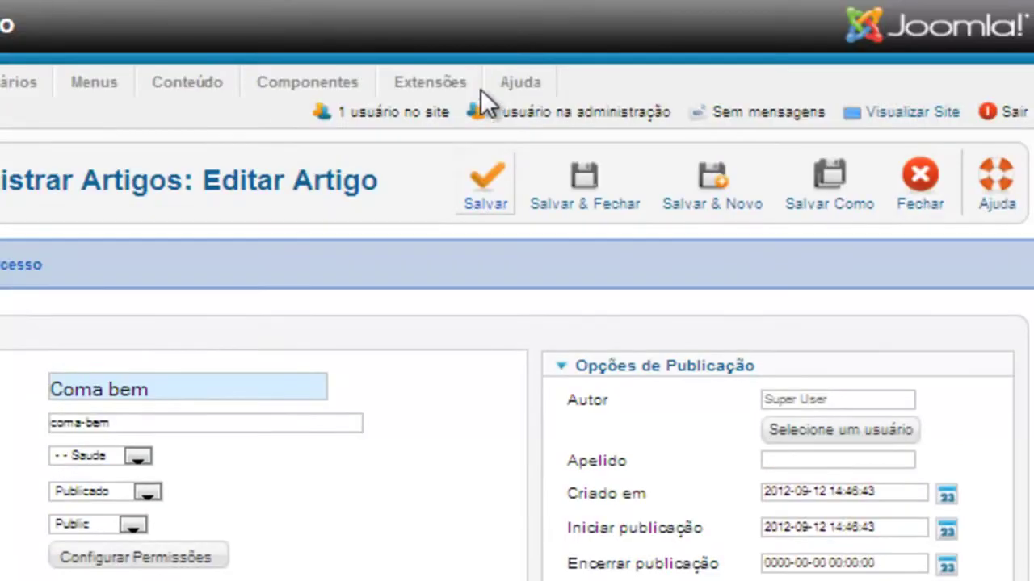
left_click(582, 206)
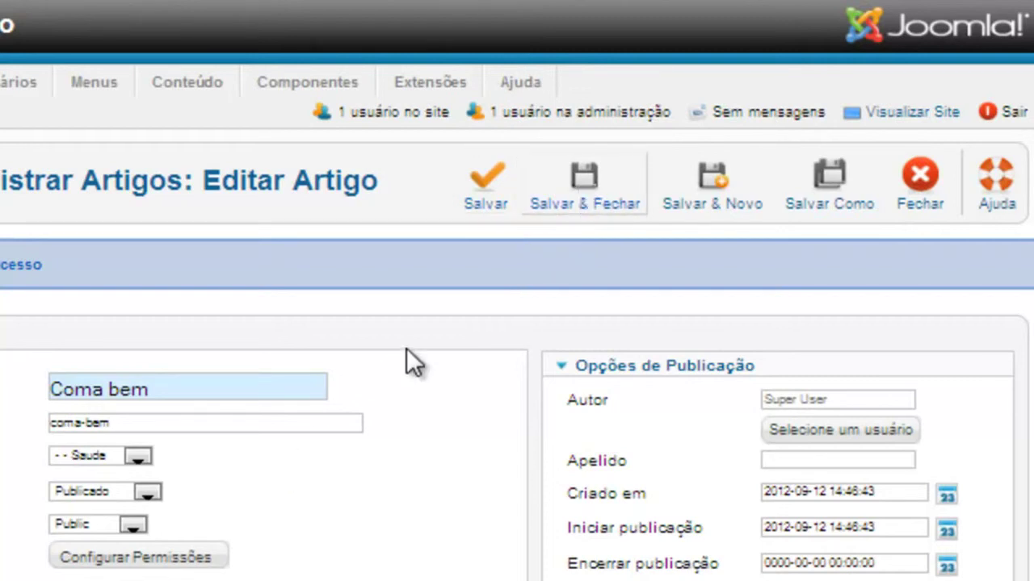
left_click(584, 187)
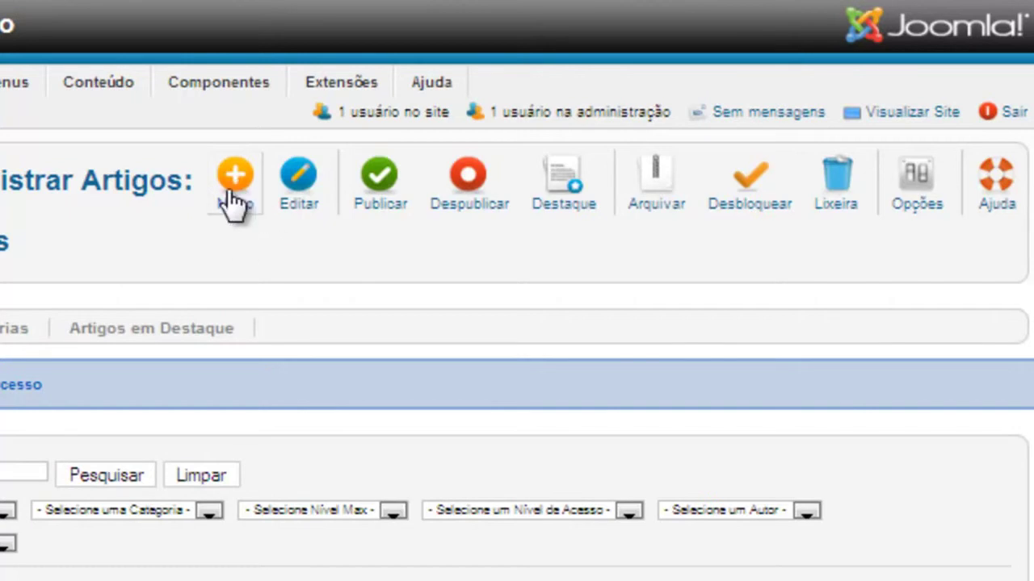
Step: Start another new article titled "Faça Dieta" and assign it to the Saude category
scroll(336, 387, "down", 3)
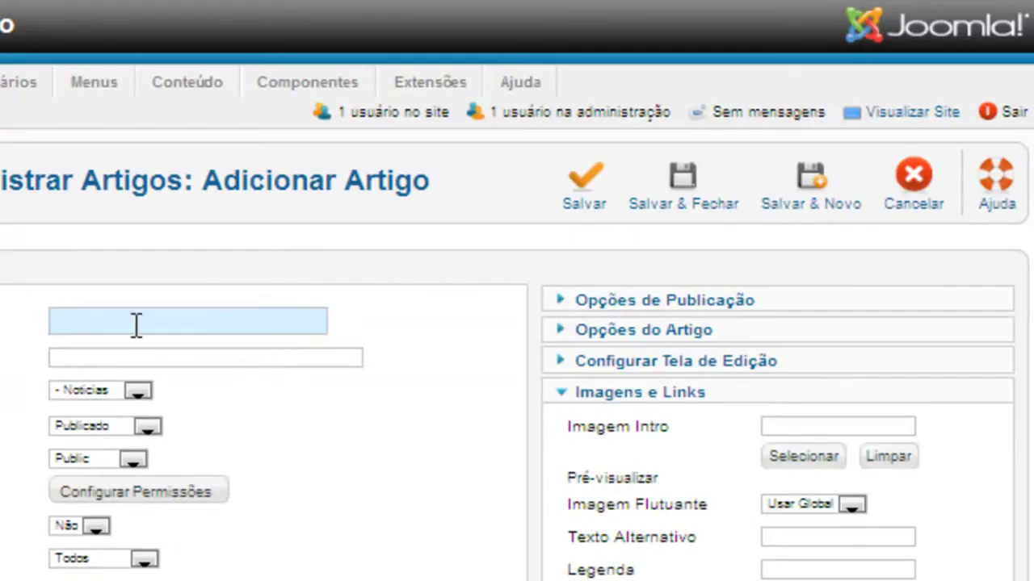
type("Faça Dieta")
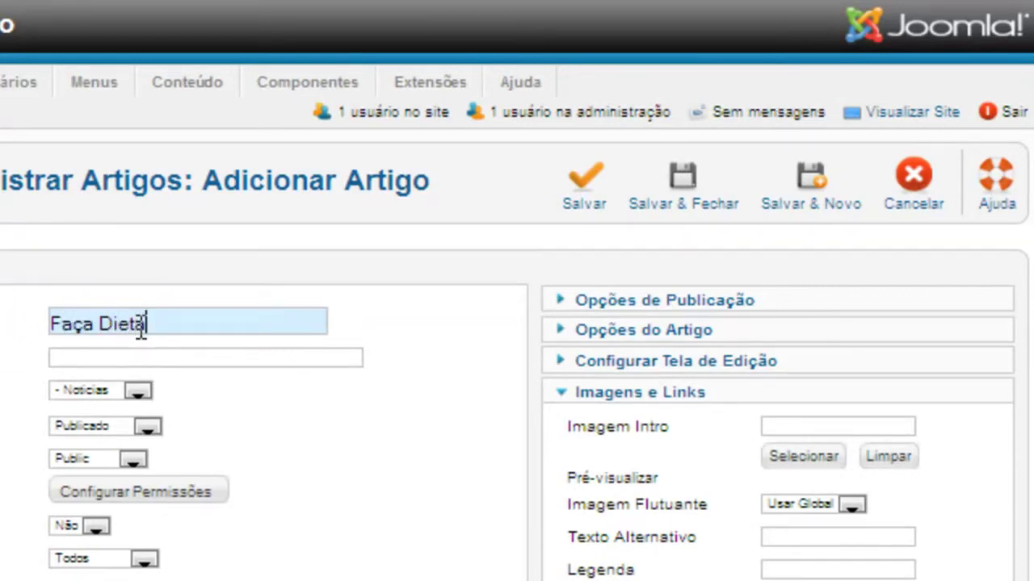
left_click(136, 390)
left_click(198, 465)
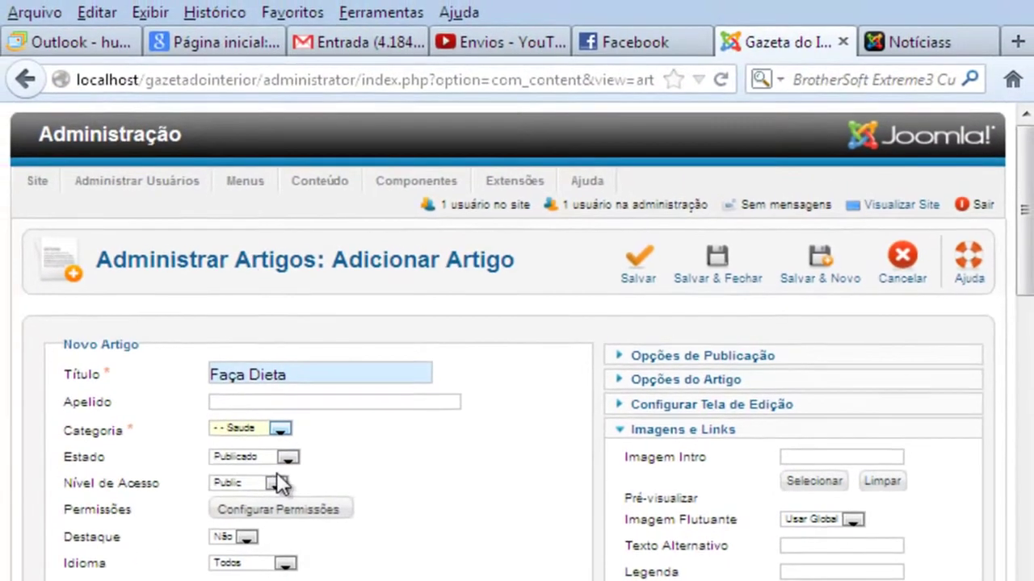
Step: Paste the same healthy-eating text into the Faça Dieta article's body, then save and close the article
scroll(315, 549, "down", 3)
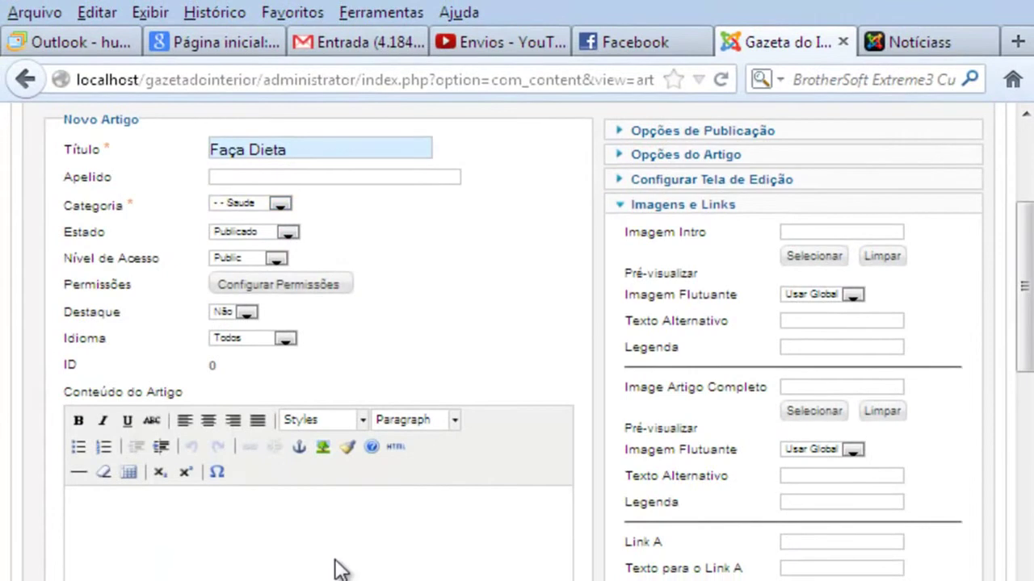
left_click(340, 570)
key("ctrl+v")
scroll(512, 491, "up", 10)
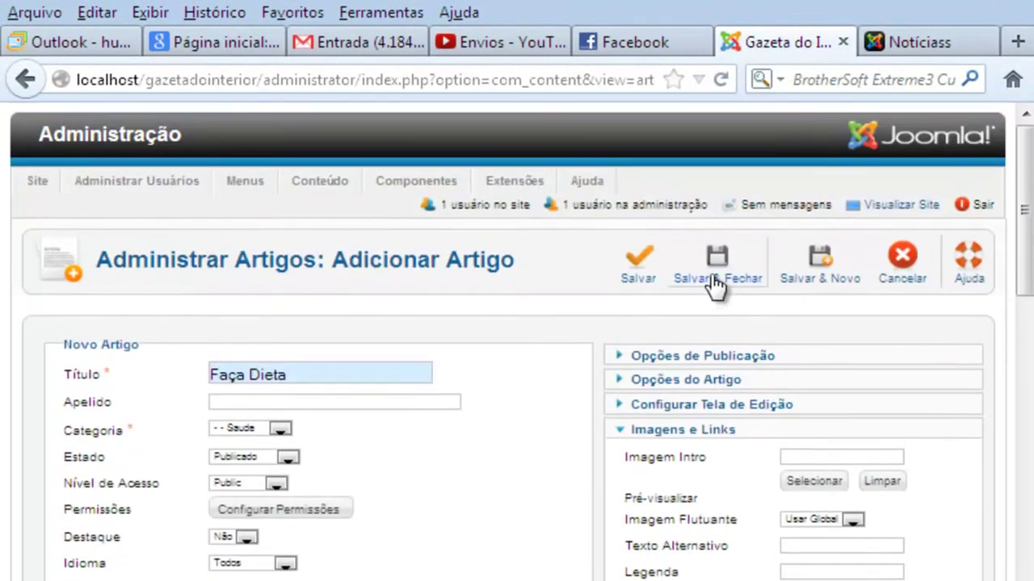
left_click(717, 279)
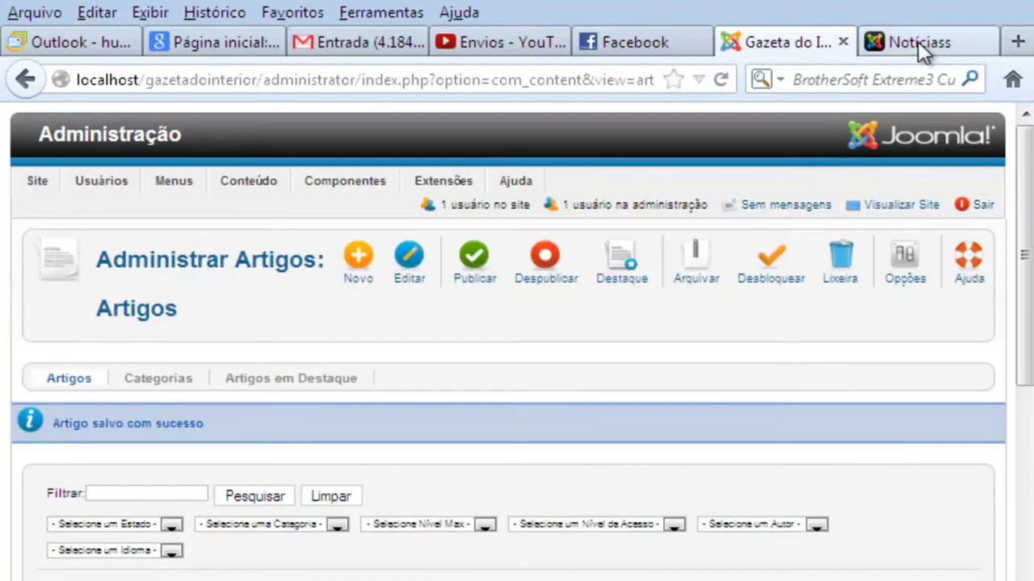
Step: Reload the Notíciass page on the site's front end and open its Saude subcategory
left_click(917, 40)
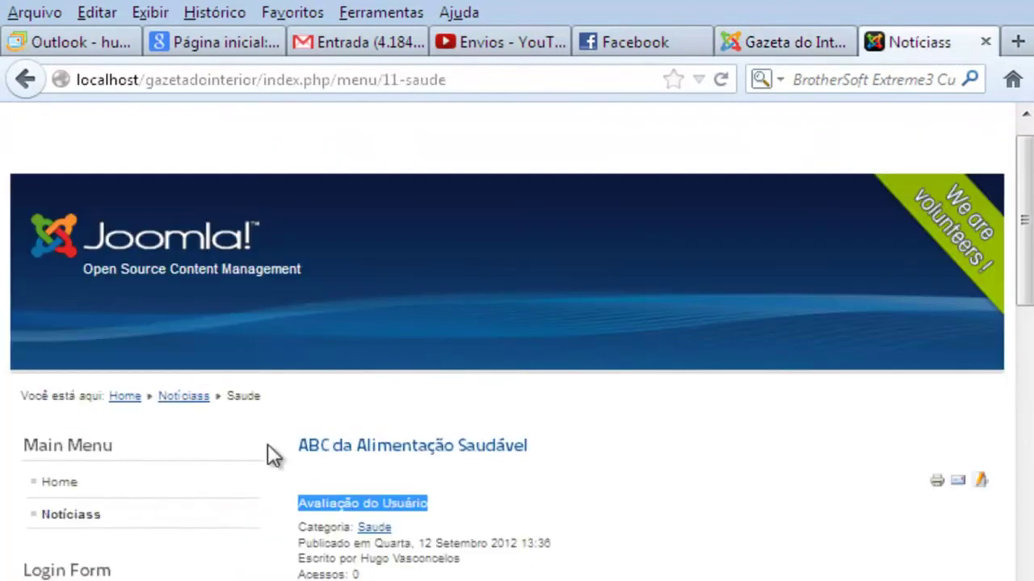
left_click(80, 513)
scroll(452, 488, "down", 3)
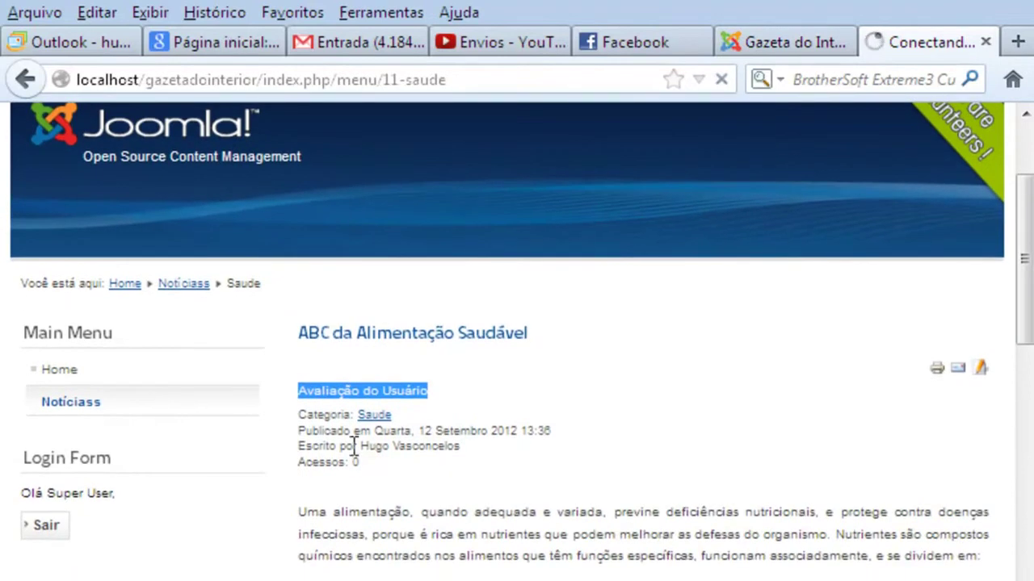
left_click(78, 403)
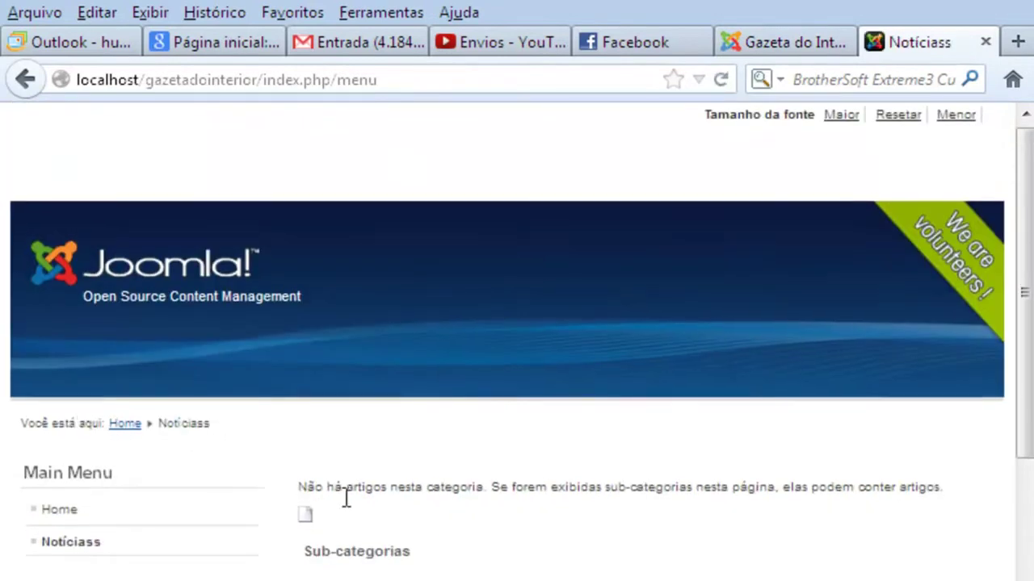
scroll(346, 452, "down", 5)
double_click(323, 370)
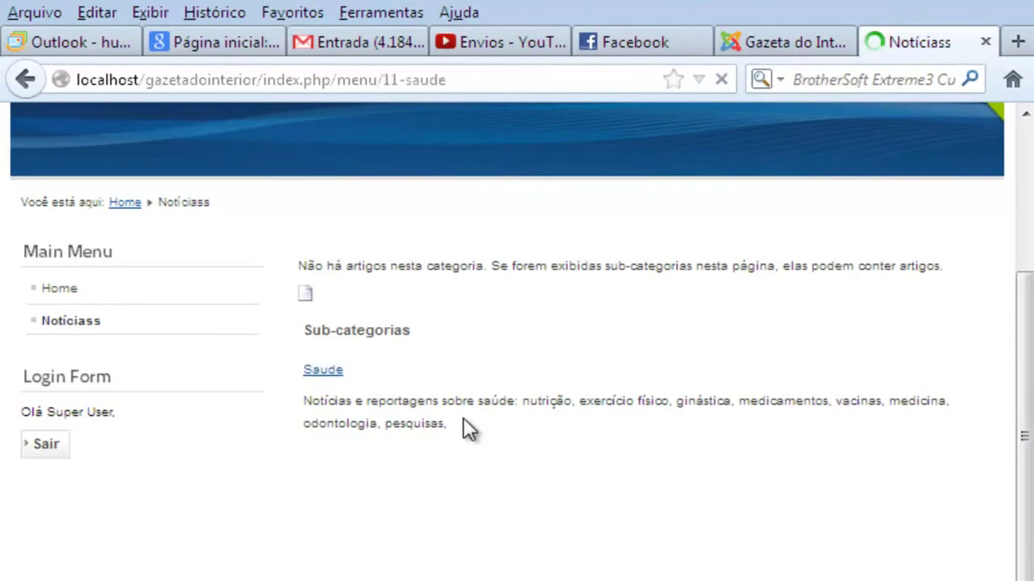
Step: Examine how the three Saude articles are laid out on the page, comparing their titles, order and author details
scroll(463, 418, "down", 7)
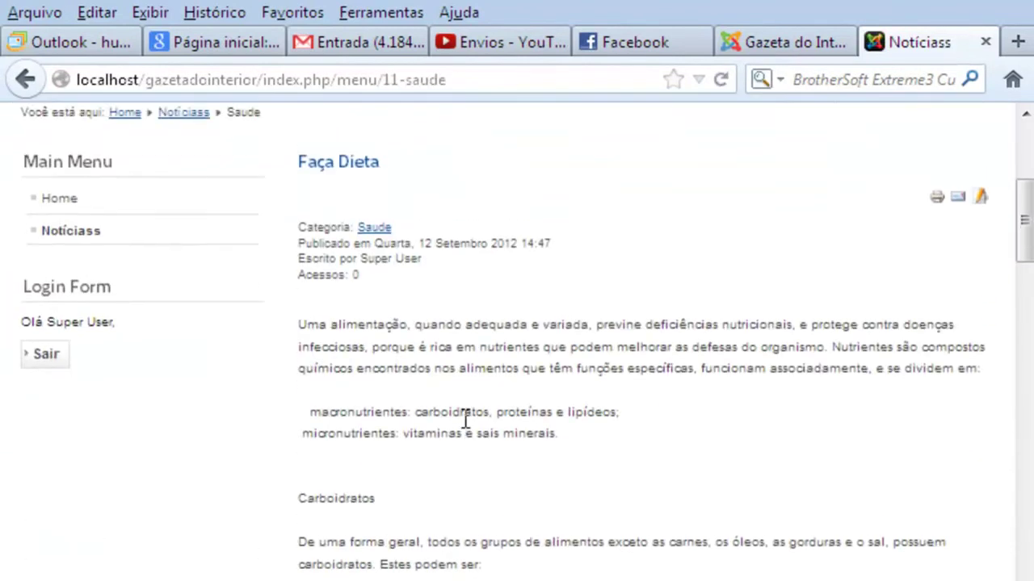
scroll(465, 420, "up", 3)
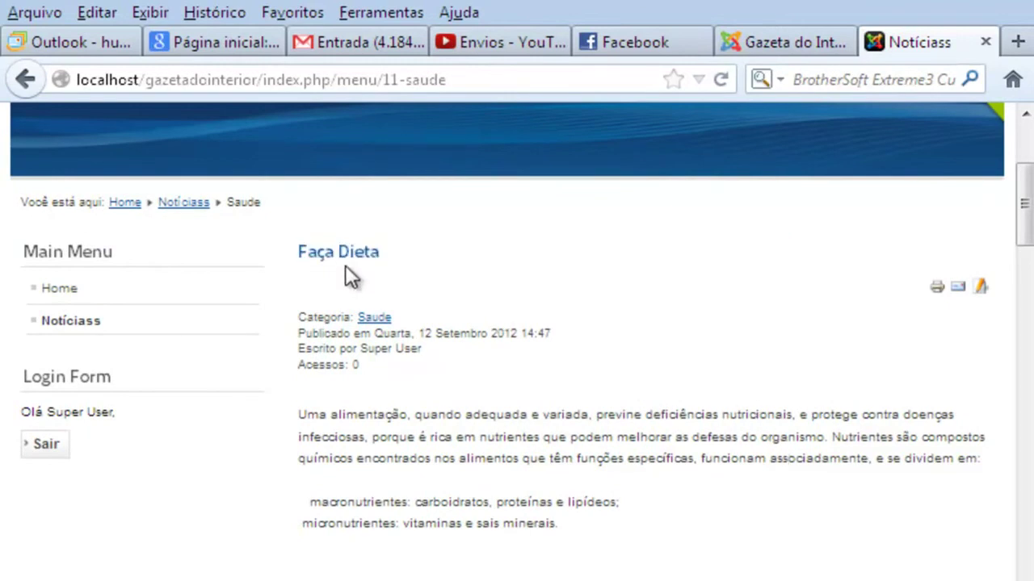
left_click_drag(479, 353, 373, 317)
left_click(554, 402)
left_click_drag(421, 349, 364, 350)
scroll(418, 371, "down", 15)
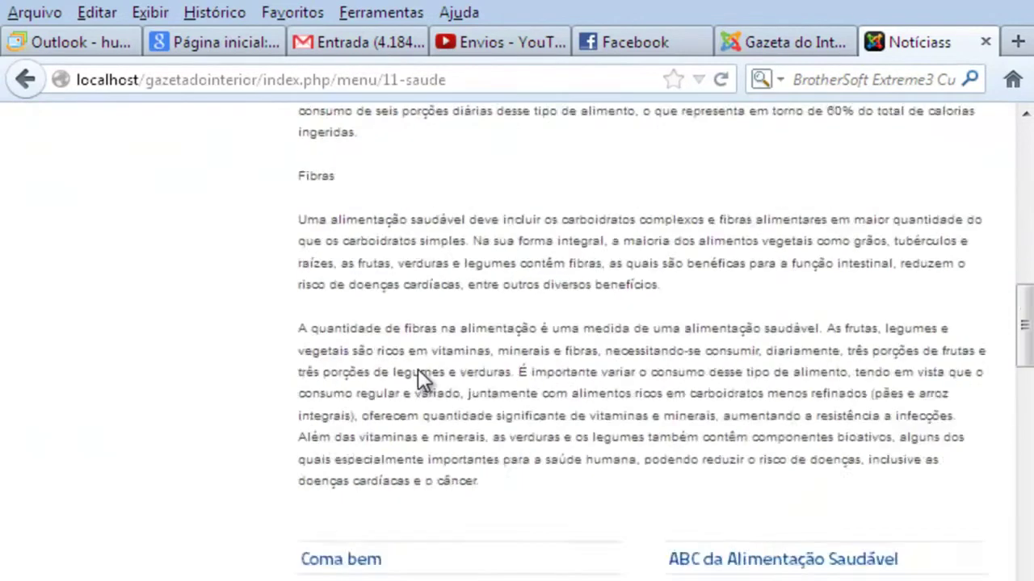
scroll(418, 372, "up", 5)
scroll(417, 371, "down", 2)
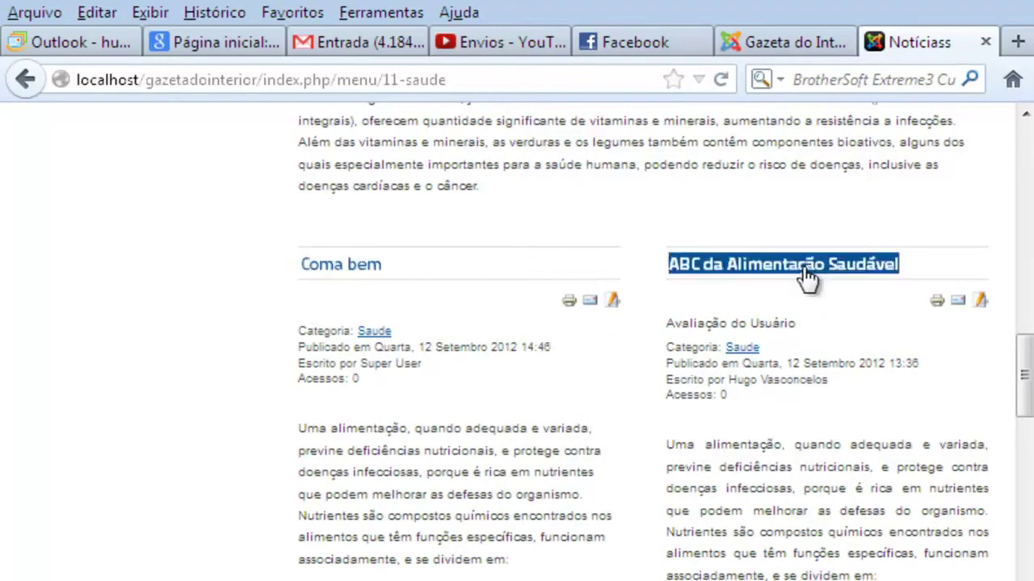
scroll(767, 378, "down", 10)
scroll(767, 378, "up", 10)
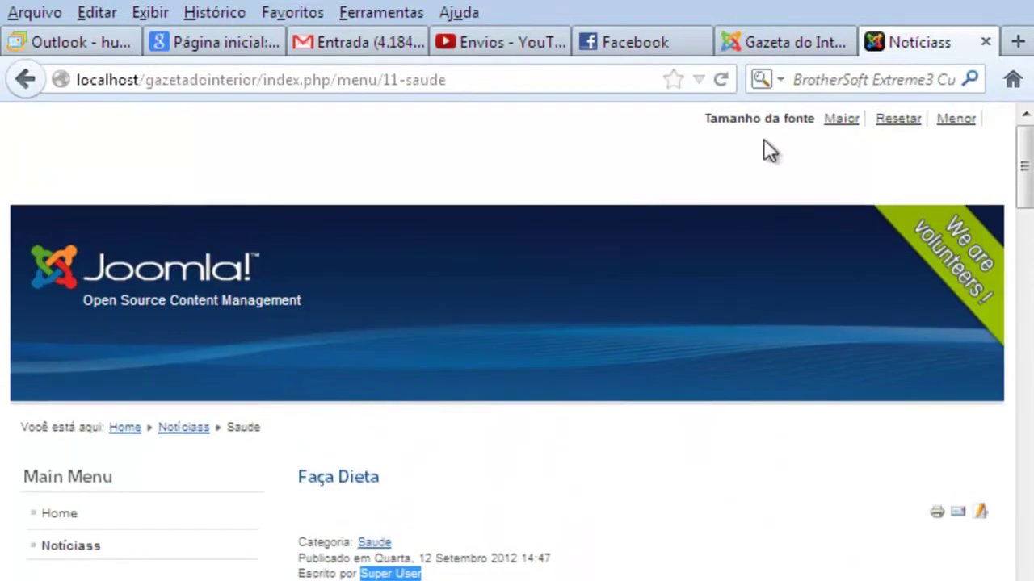
Step: Return to the administration's article list and examine the Ordem column for the three Saude articles
left_click(773, 50)
scroll(664, 500, "down", 3)
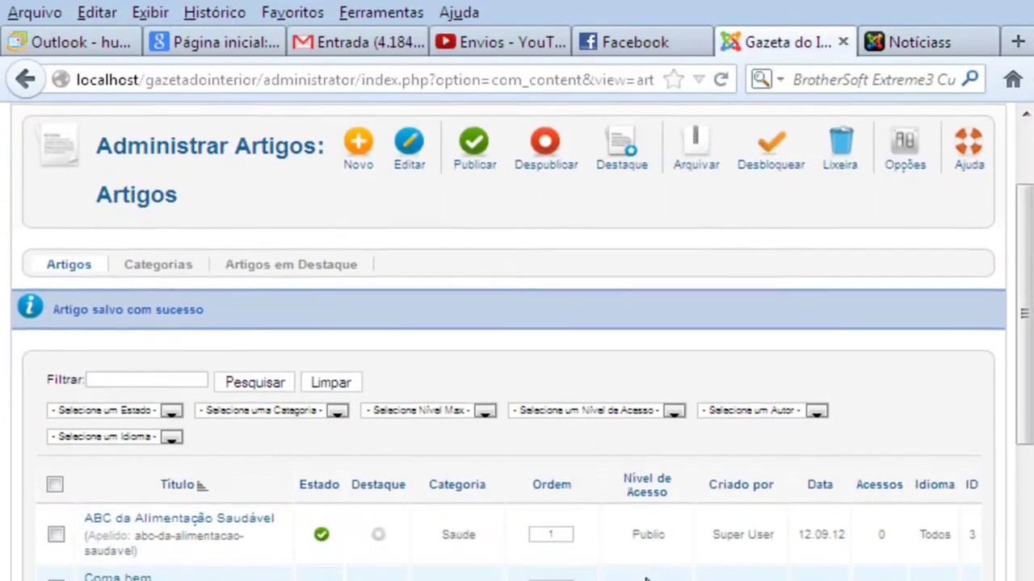
scroll(646, 565, "down", 3)
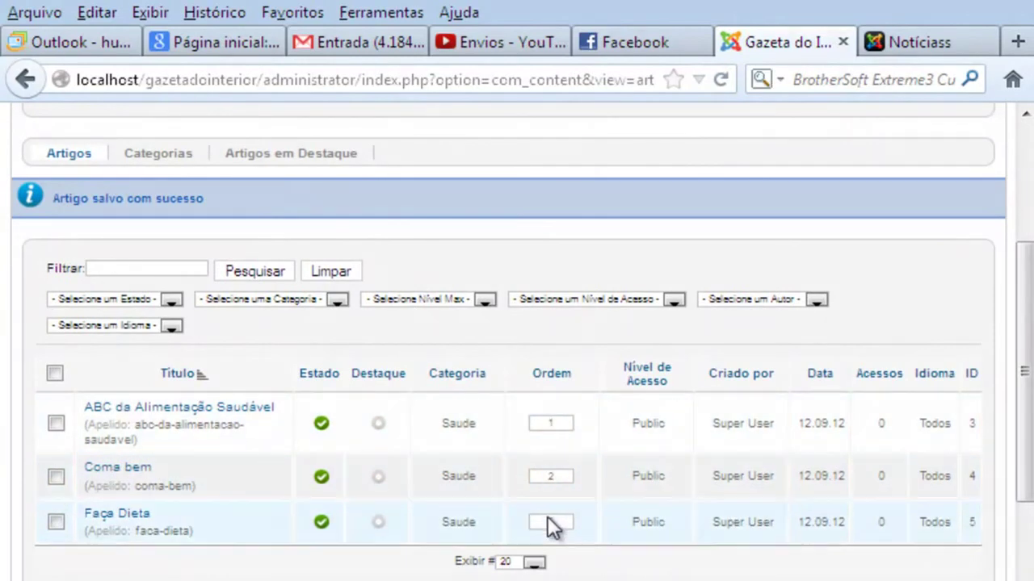